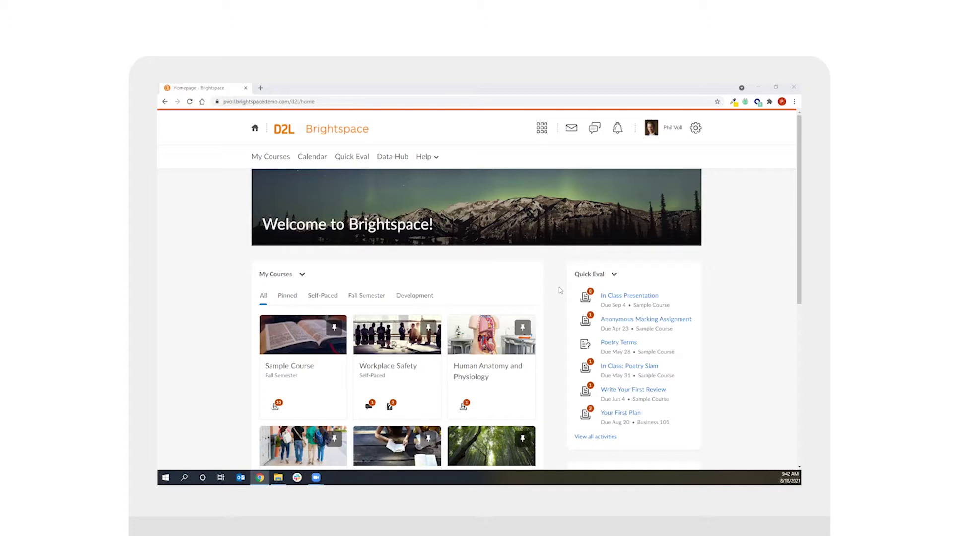
Step: Open the Your First Plan submission and view its Executive Summary page full screen
scroll(561, 290, "down", 1)
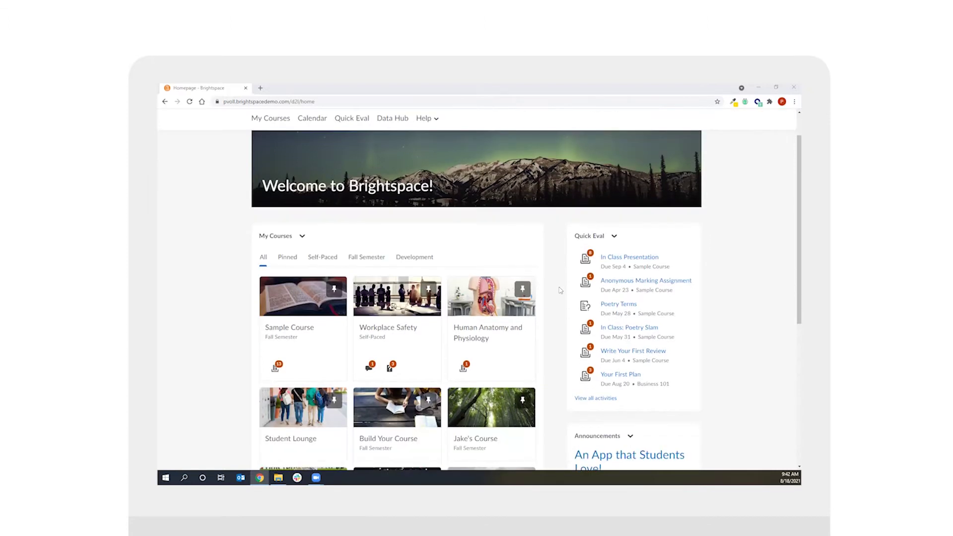
left_click(676, 386)
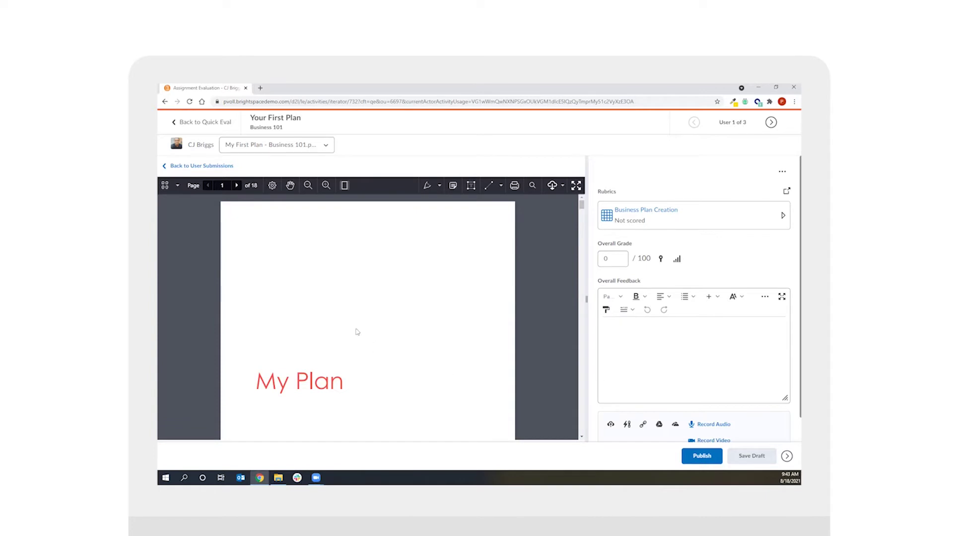
scroll(356, 330, "down", 3)
scroll(355, 331, "down", 10)
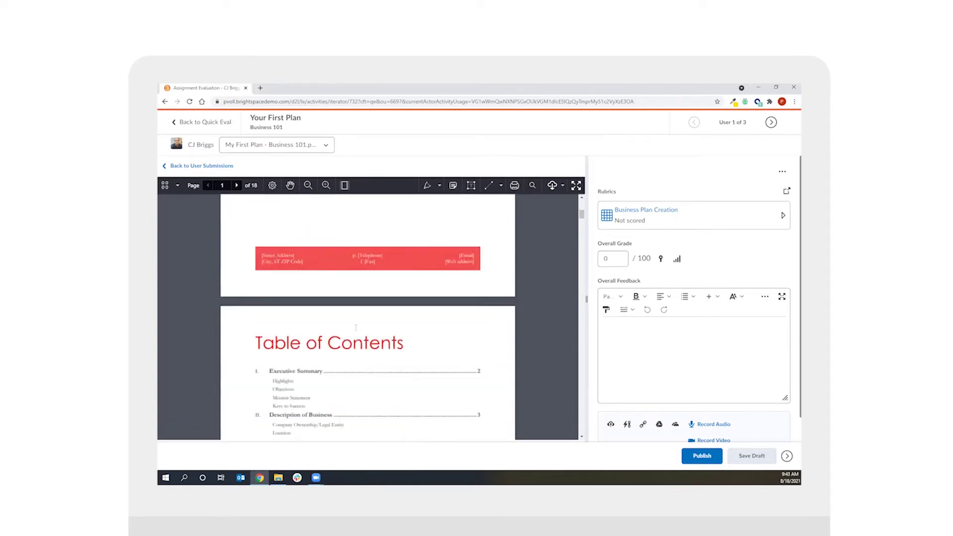
scroll(390, 311, "down", 6)
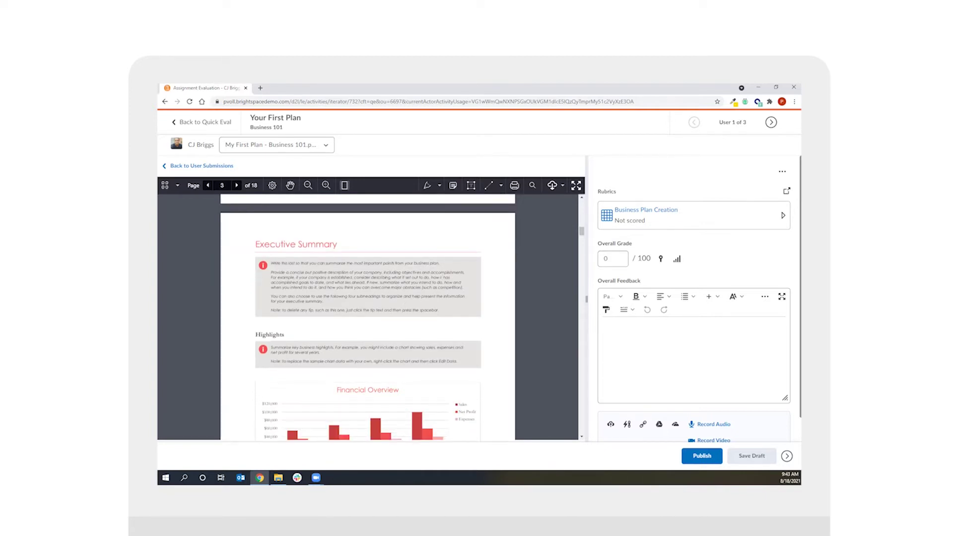
left_click(575, 185)
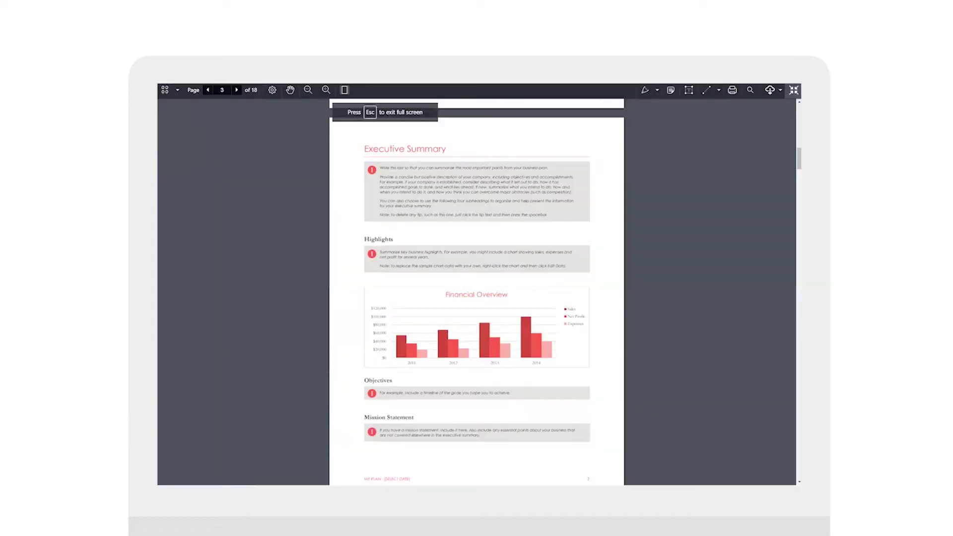
Step: Zoom in and highlight 'Provide a concise but positive' in the Executive Summary tip
left_click(330, 90)
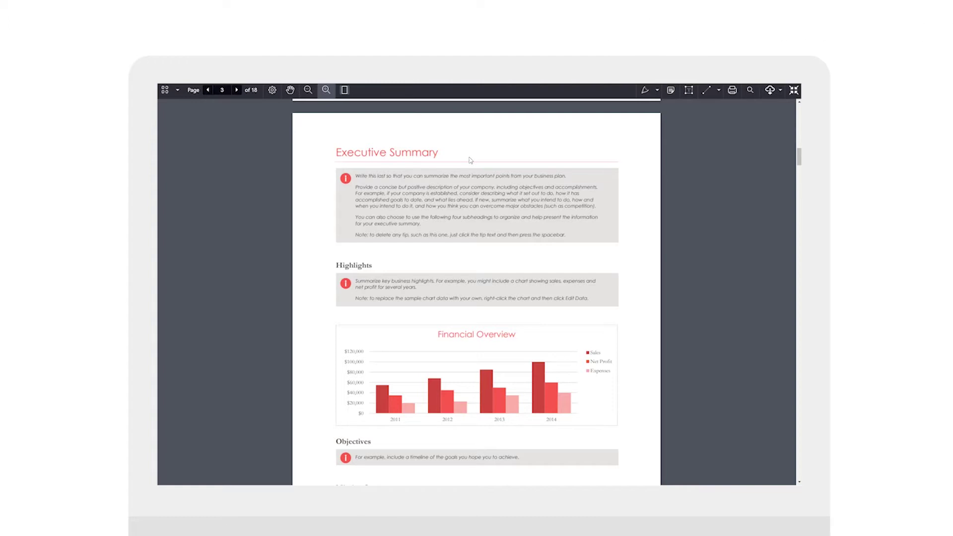
left_click(656, 91)
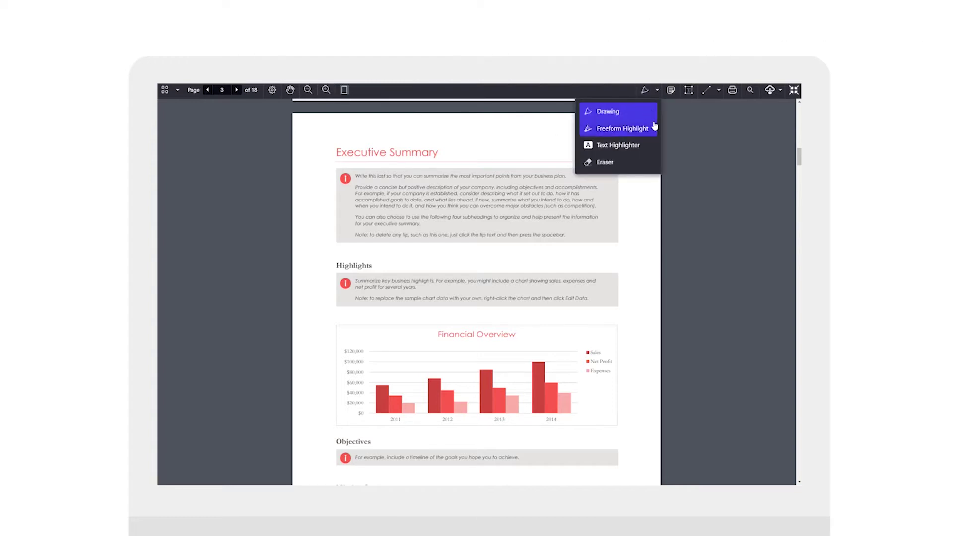
left_click(633, 146)
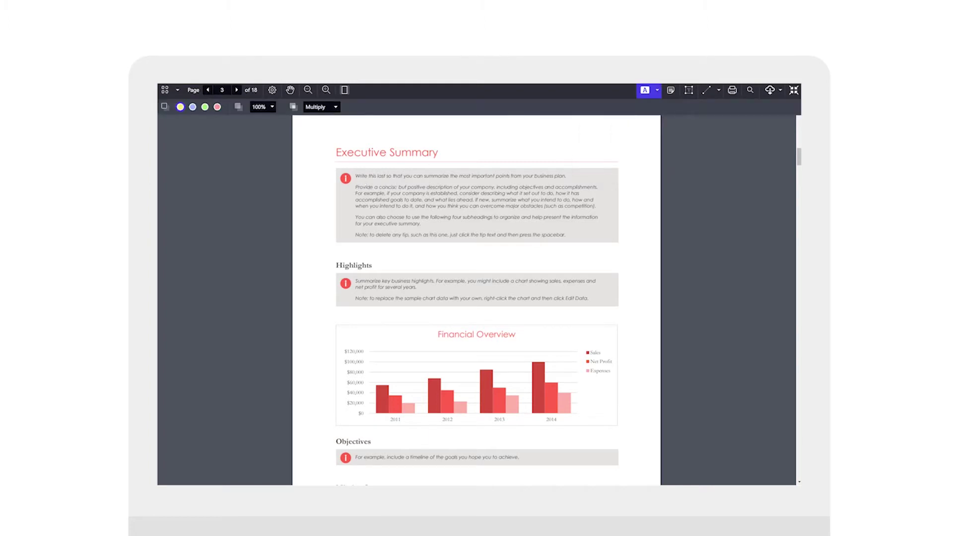
left_click_drag(355, 187, 427, 188)
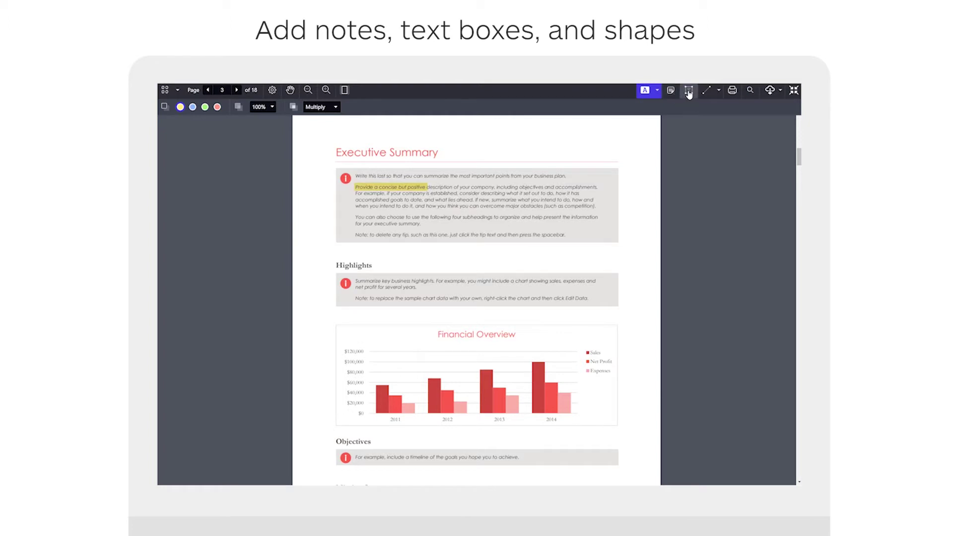
left_click(717, 91)
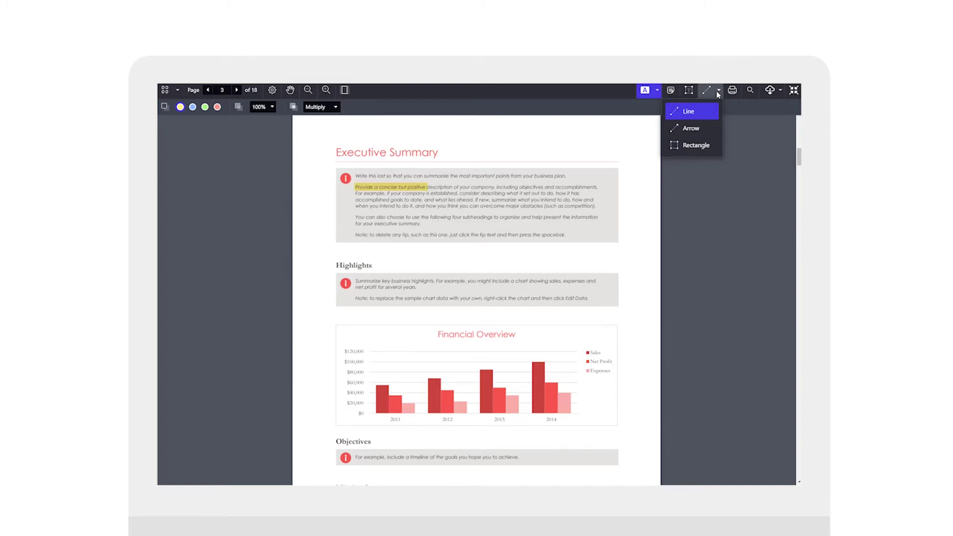
Step: Draw a blue arrow pointing at the 2014 Expenses bar in the Financial Overview chart
left_click(706, 129)
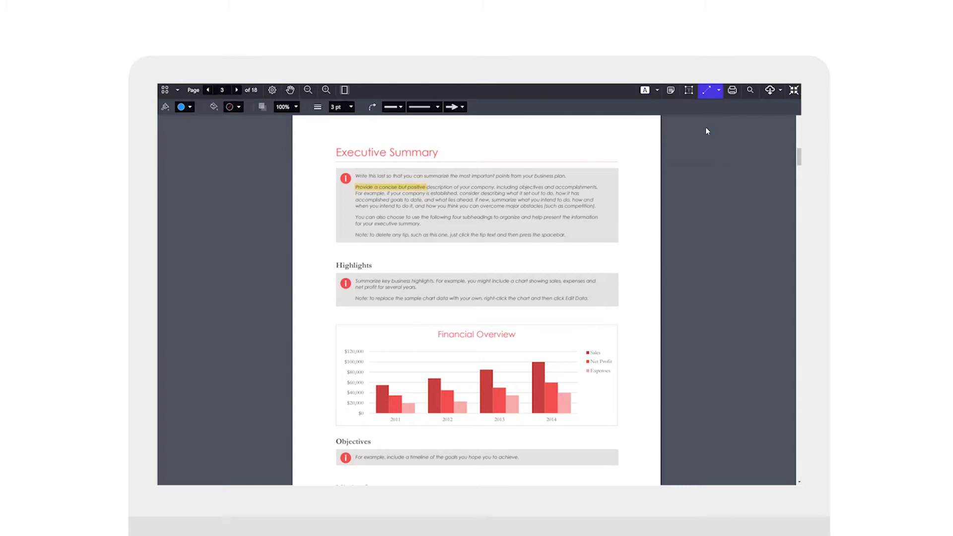
scroll(585, 412, "down", 1)
mouse_move(611, 395)
left_mouse_down()
mouse_move(582, 390)
mouse_move(569, 376)
left_mouse_up()
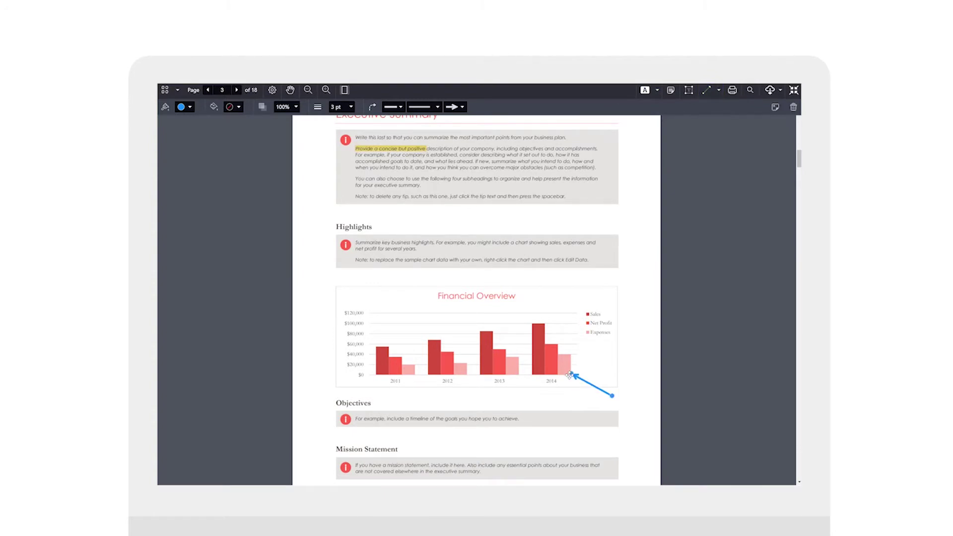
left_click(190, 109)
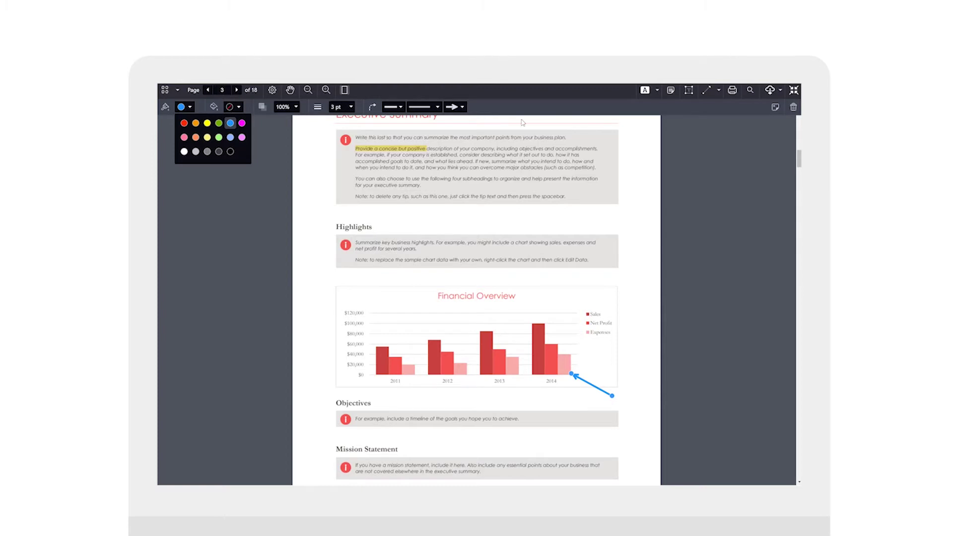
left_click(534, 106)
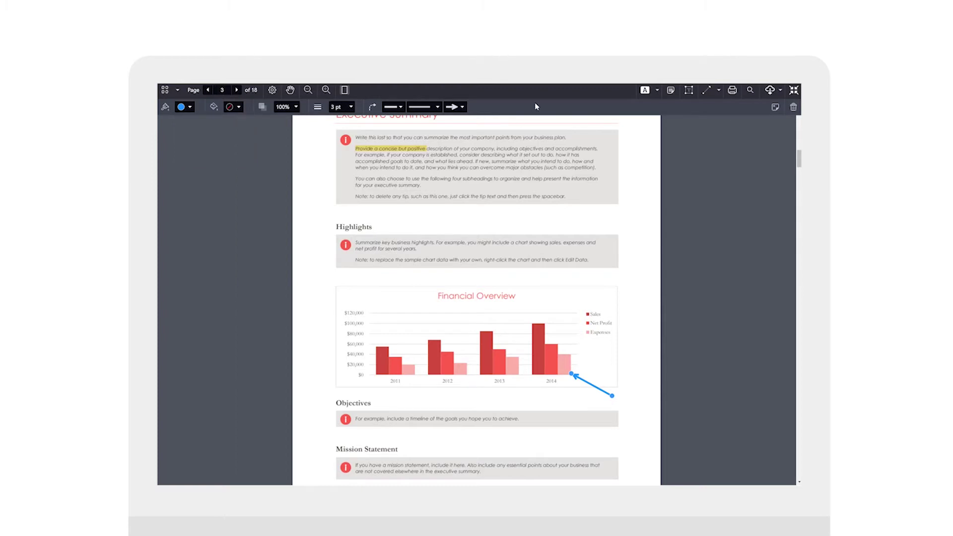
left_click(718, 91)
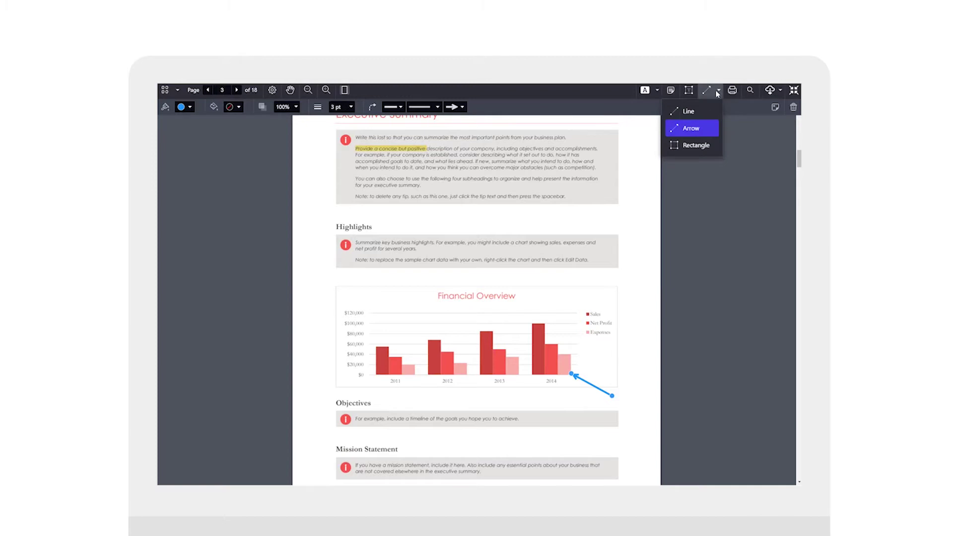
left_click(688, 91)
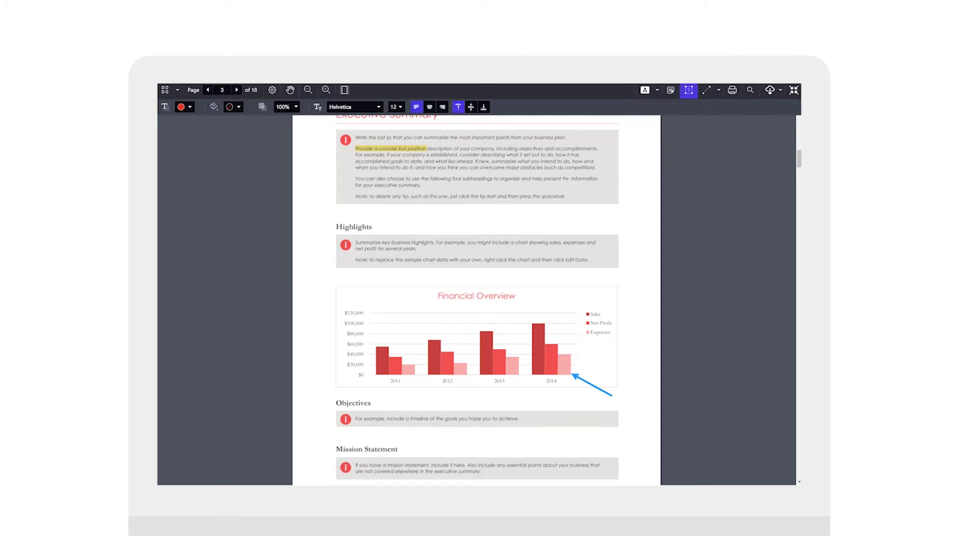
Step: Add a green text note 'This is a great financial overview chart' above the chart
left_click(420, 275)
type("This is a great fina")
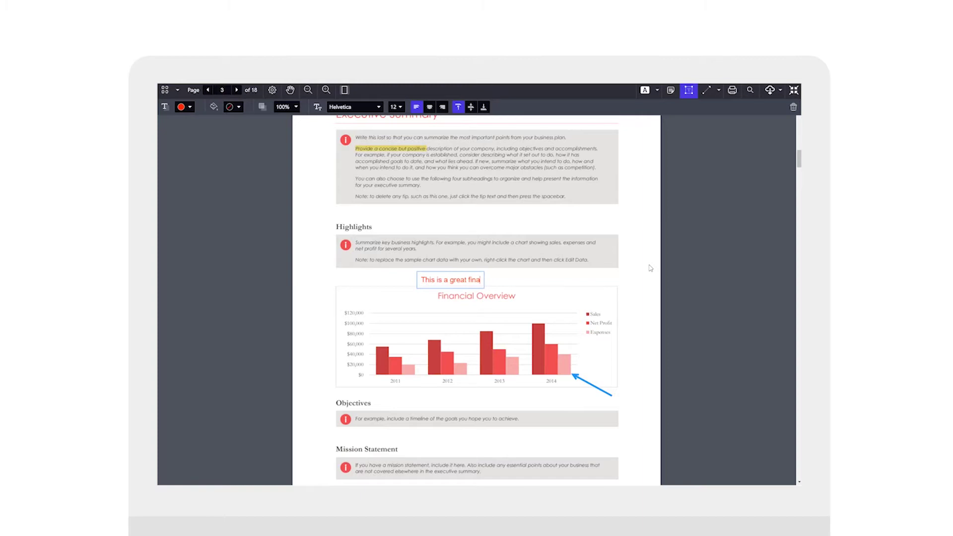
type("ncial overview chart")
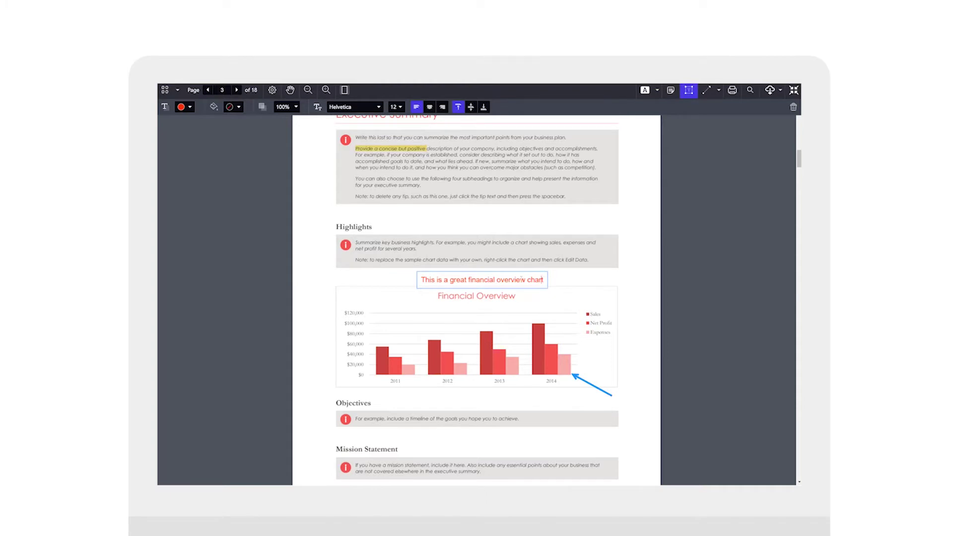
left_click_drag(541, 280, 421, 280)
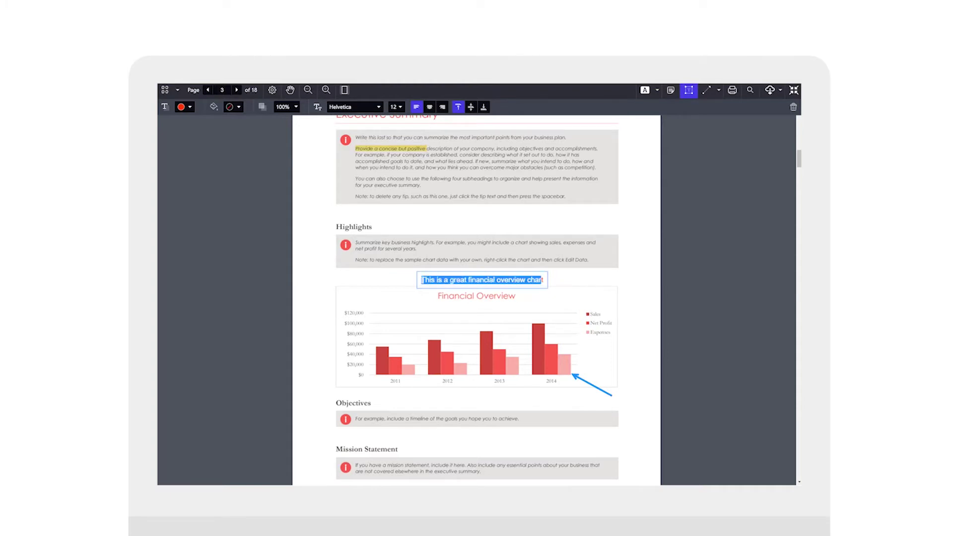
left_click(191, 109)
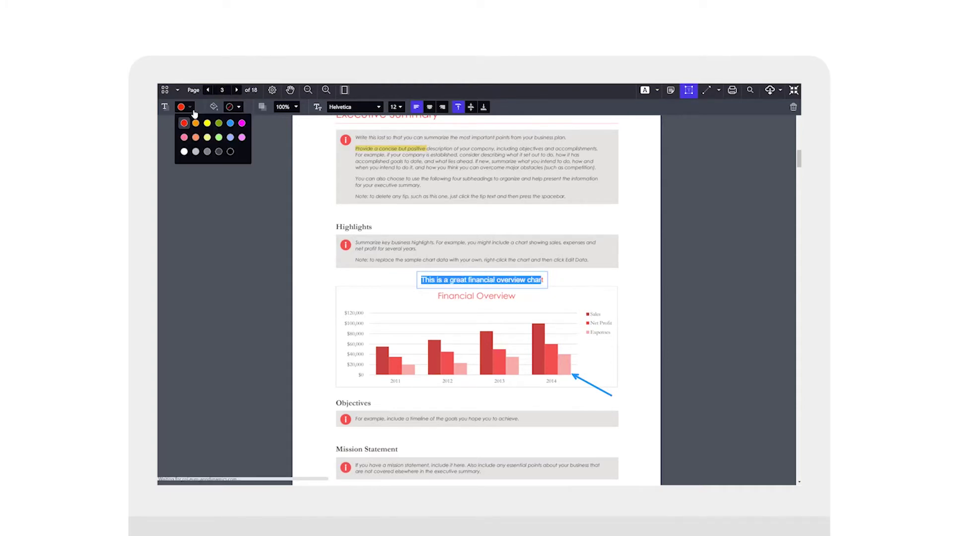
left_click(218, 123)
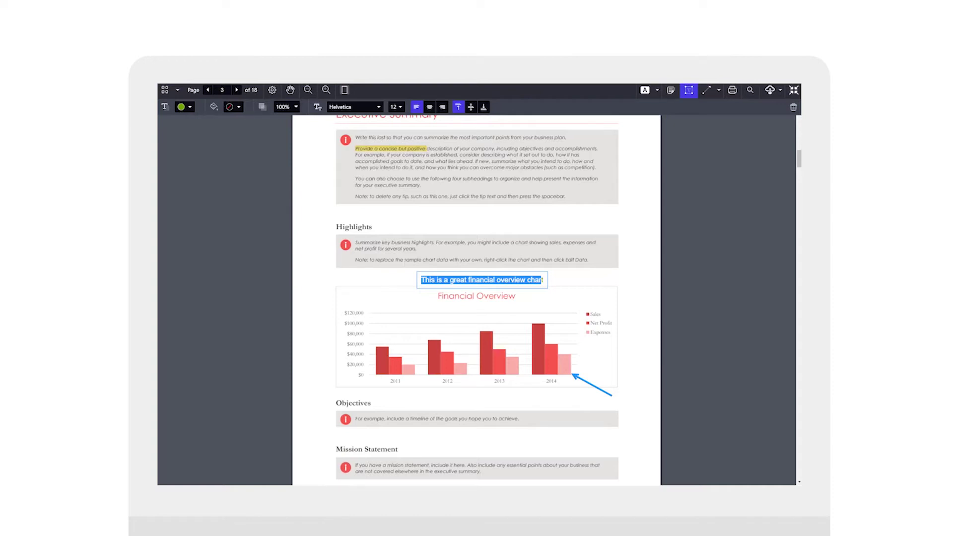
left_click(439, 282)
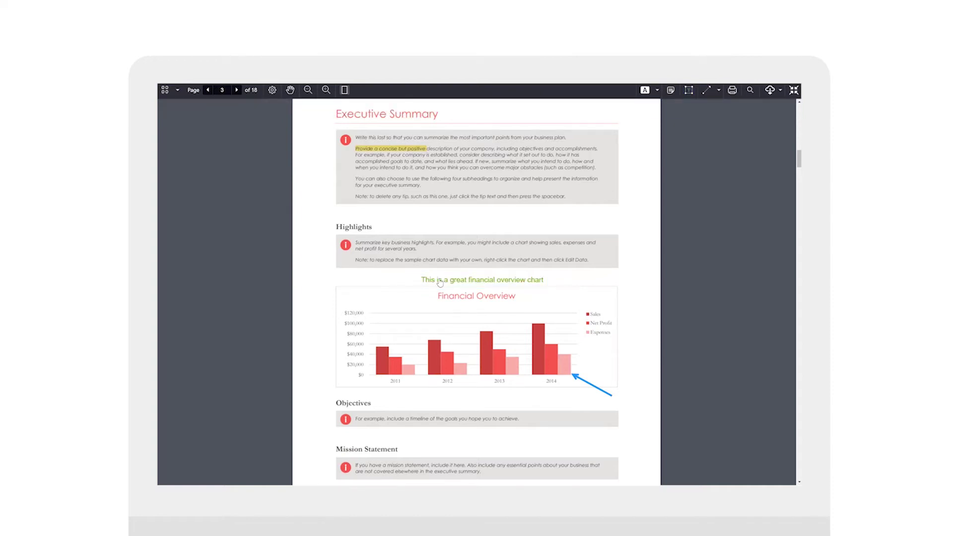
Step: Nudge the green note slightly up and enlarge it so the text grows
left_click(439, 282)
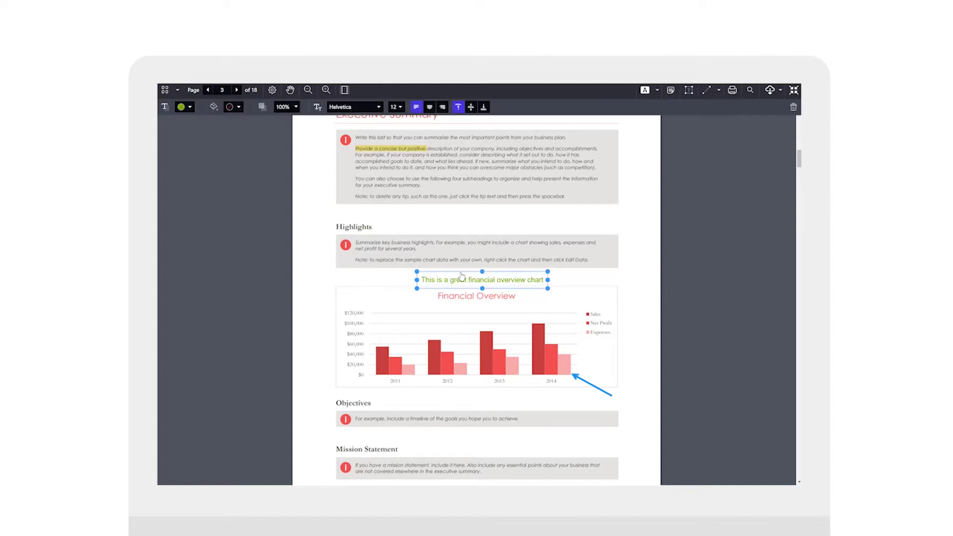
left_click_drag(461, 272, 460, 270)
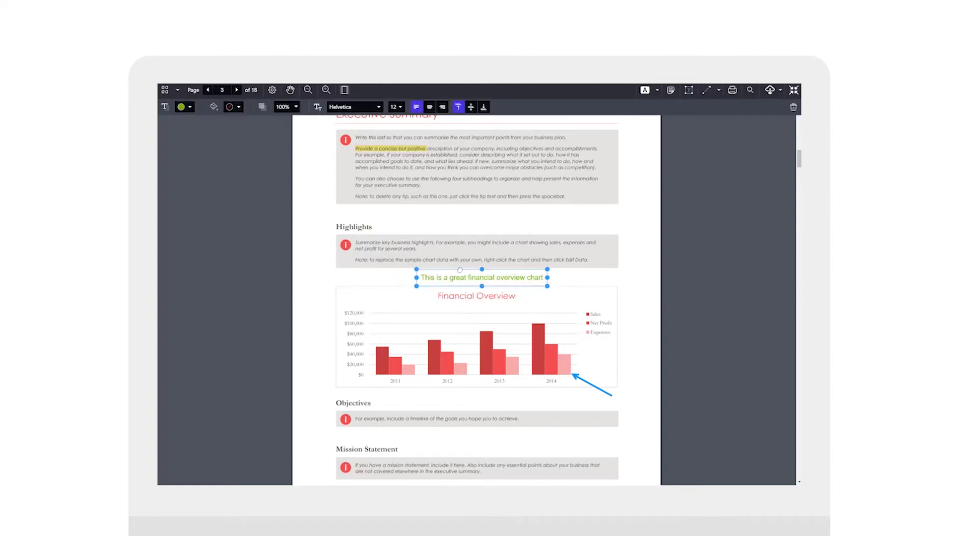
mouse_move(546, 285)
left_mouse_down()
mouse_move(591, 309)
mouse_move(508, 288)
mouse_move(565, 287)
left_mouse_up()
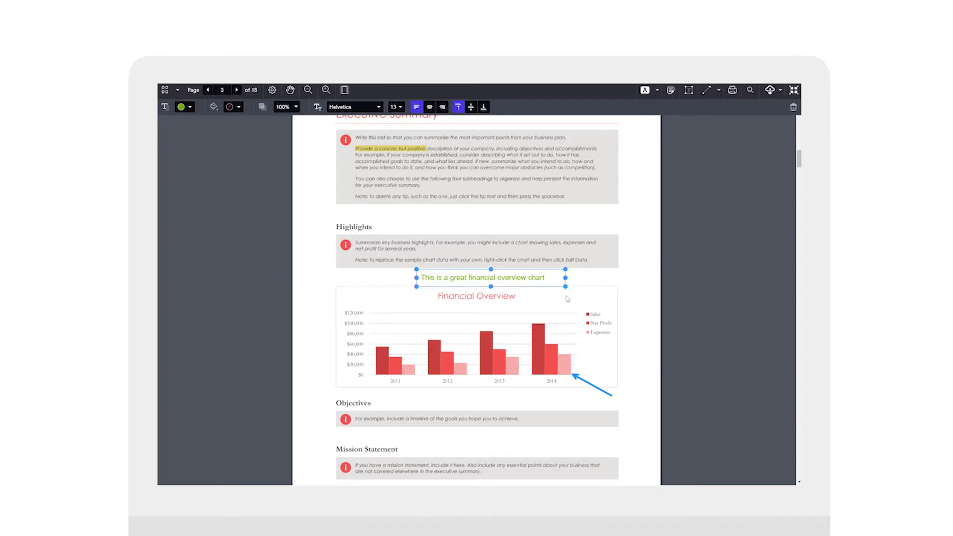
left_click(567, 298)
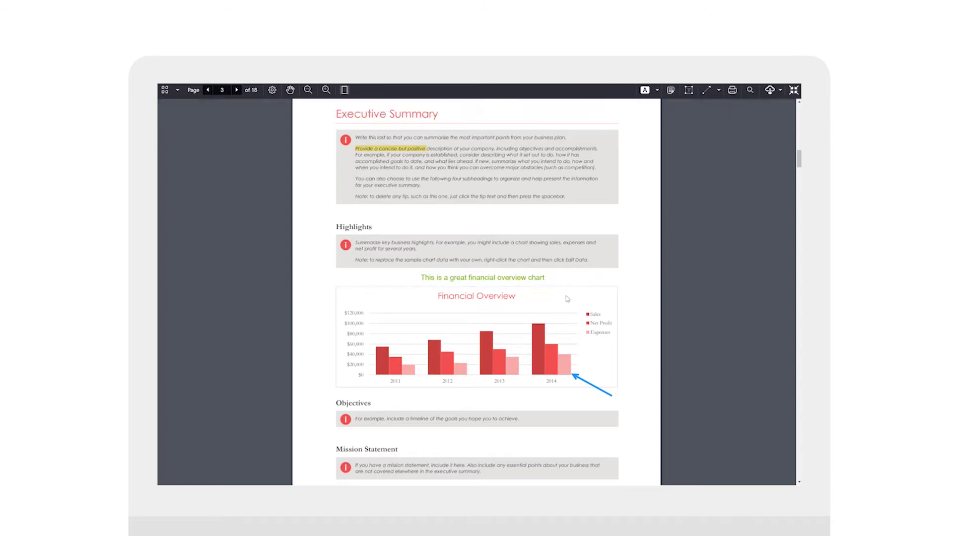
Step: Place a yellow star beside Highlights with the note 'This is a great overview of the highlights'
left_click(670, 91)
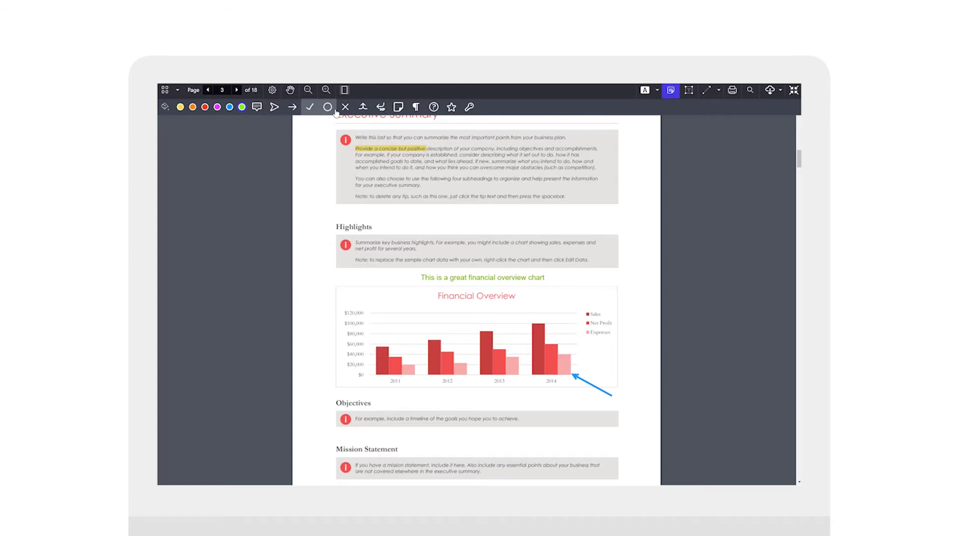
left_click(451, 109)
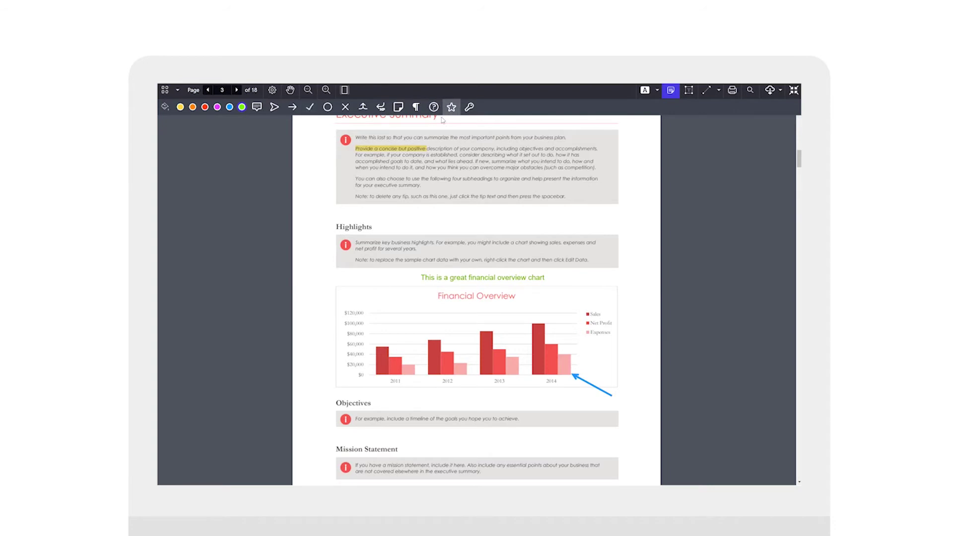
left_click(326, 228)
left_click(328, 230)
left_click(326, 228)
left_click(180, 107)
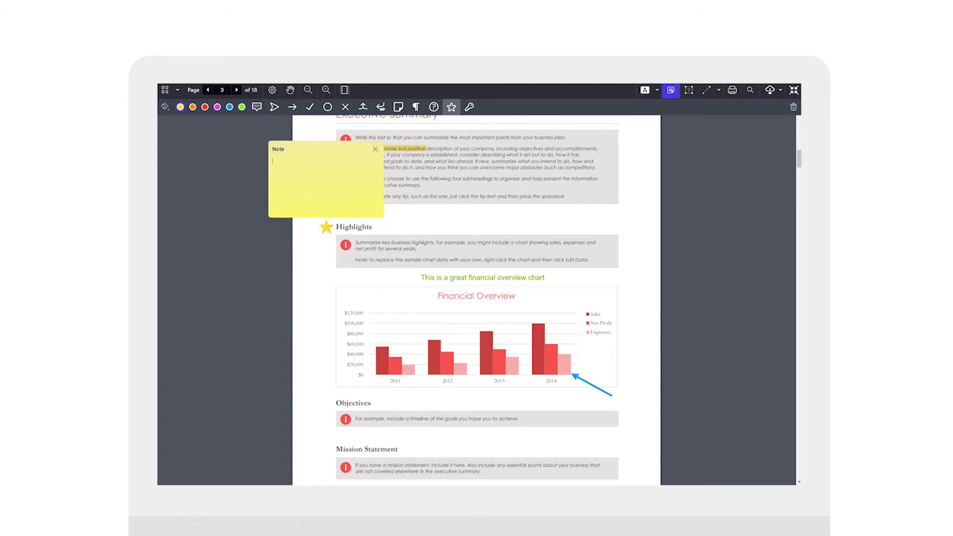
type("This is a great overview of the highlights!")
left_click(377, 231)
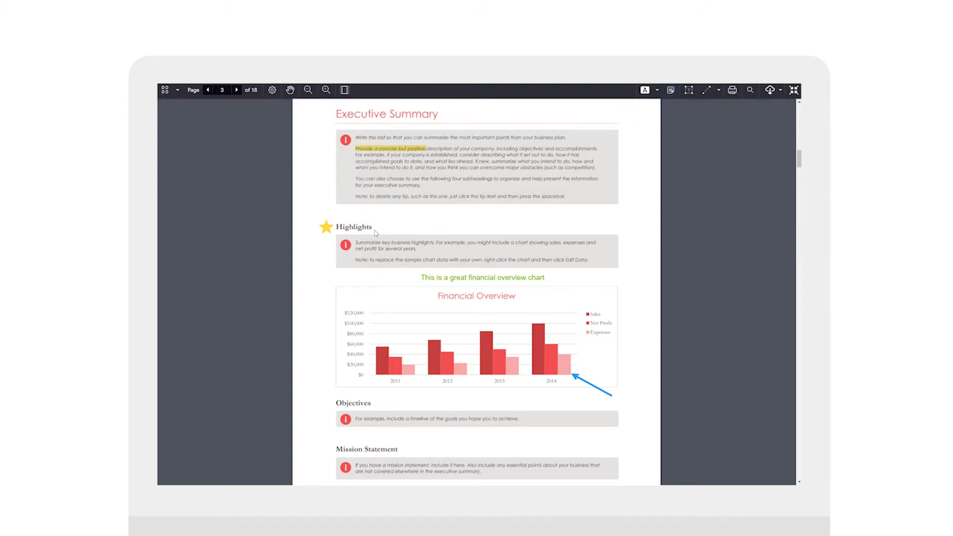
mouse_move(323, 232)
Step: Leave full screen, zoom out to the whole chart, and check the Download options
left_click(793, 90)
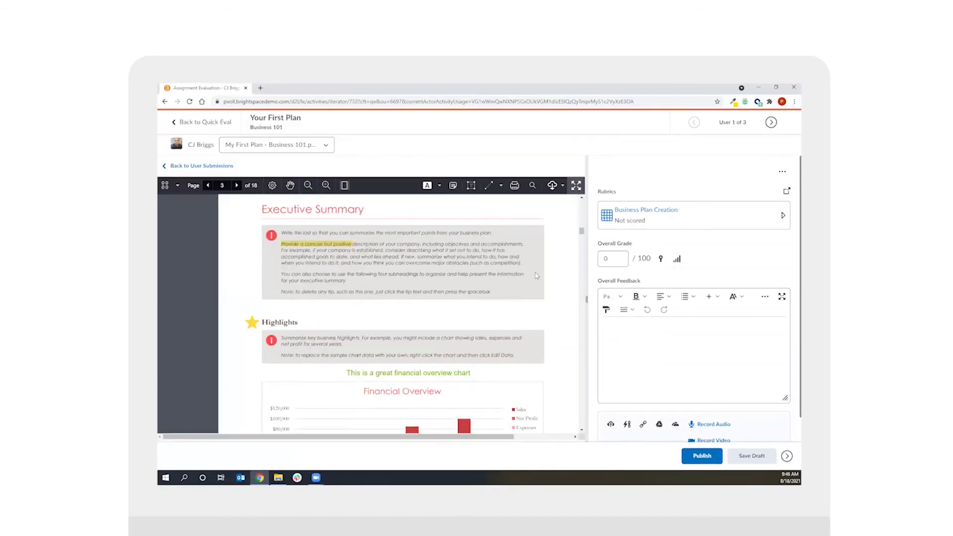
left_click(307, 185)
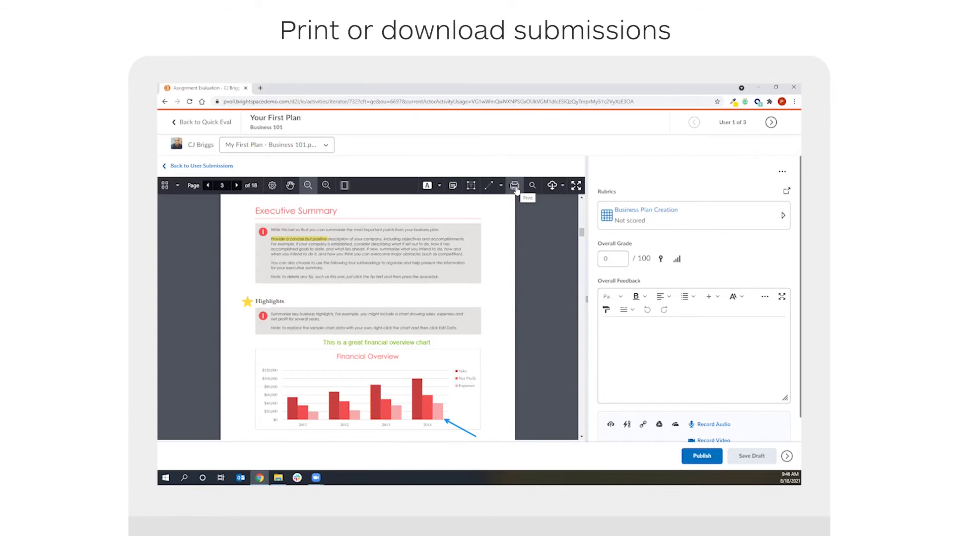
left_click(563, 186)
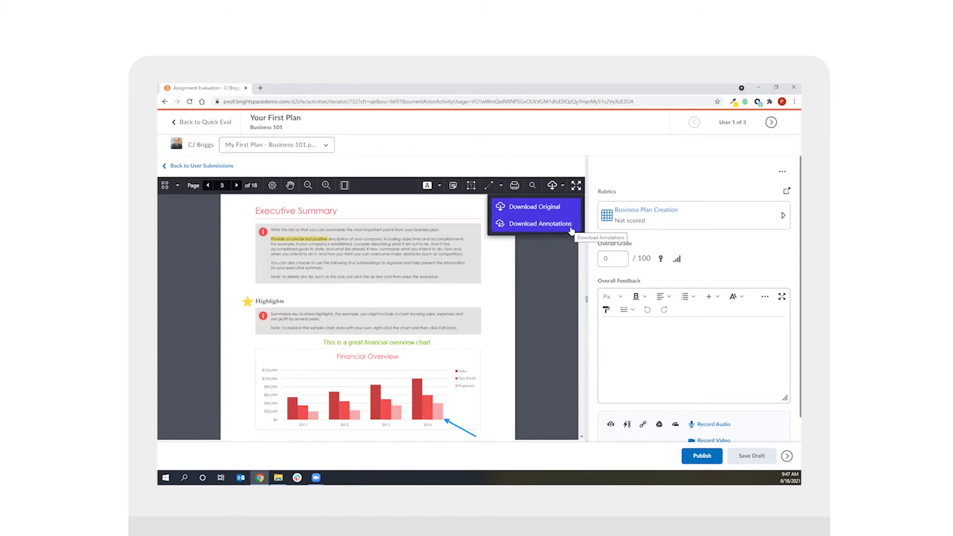
left_click(548, 274)
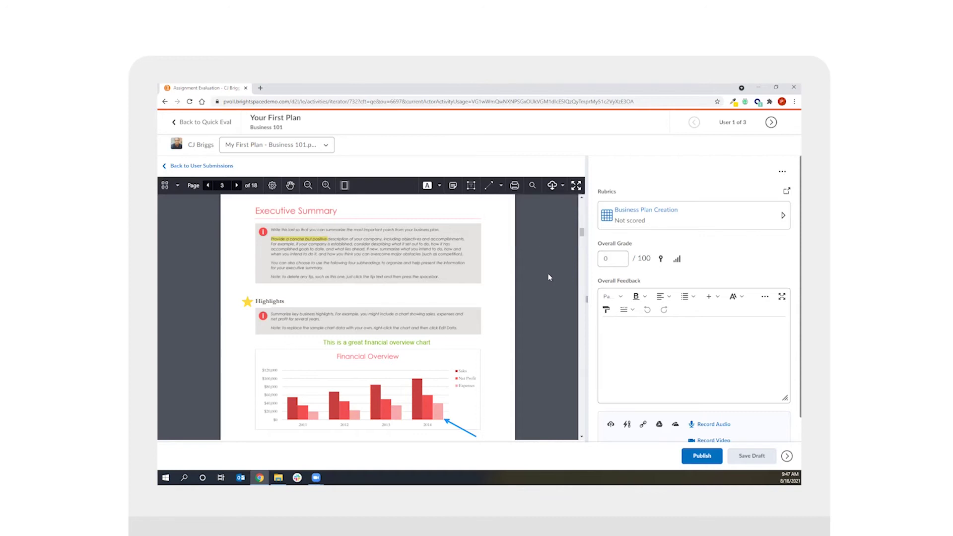
Step: Expand the Business Plan Creation rubric and score Document quality at Level 3
left_click(666, 217)
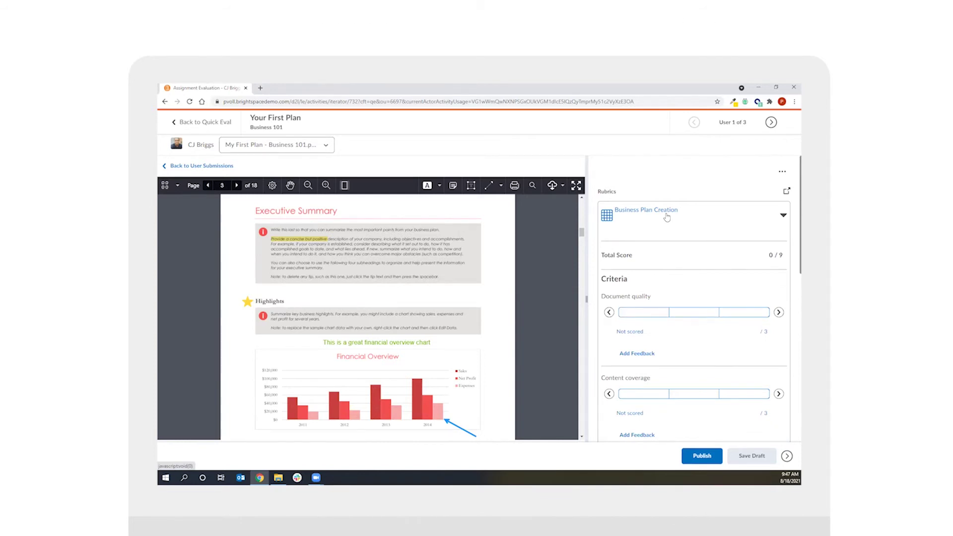
scroll(674, 235, "down", 1)
left_click(655, 274)
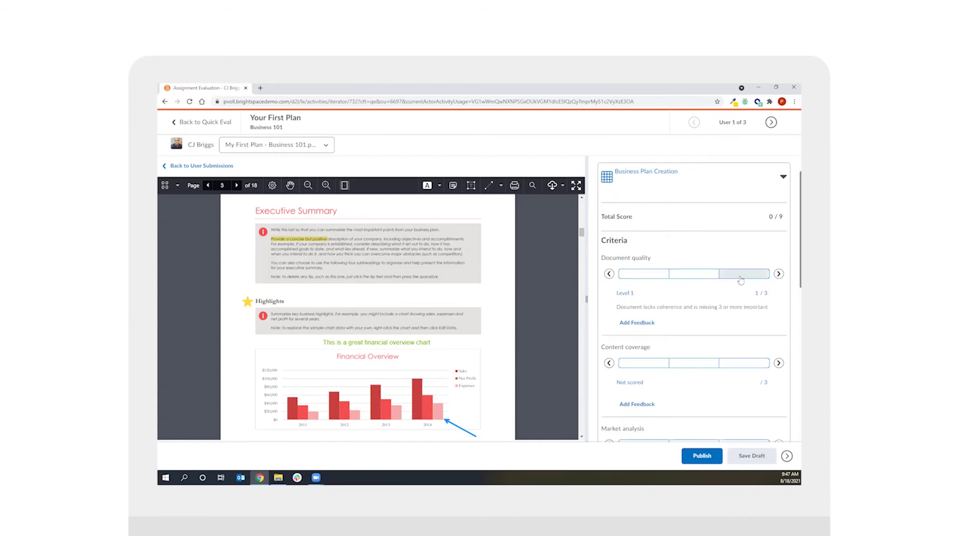
left_click(711, 279)
left_click(649, 277)
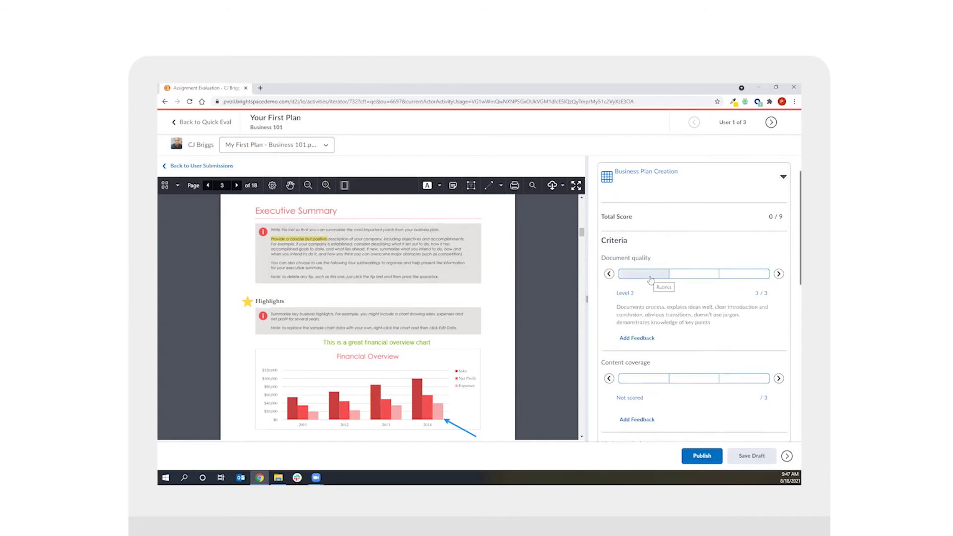
left_click(676, 279)
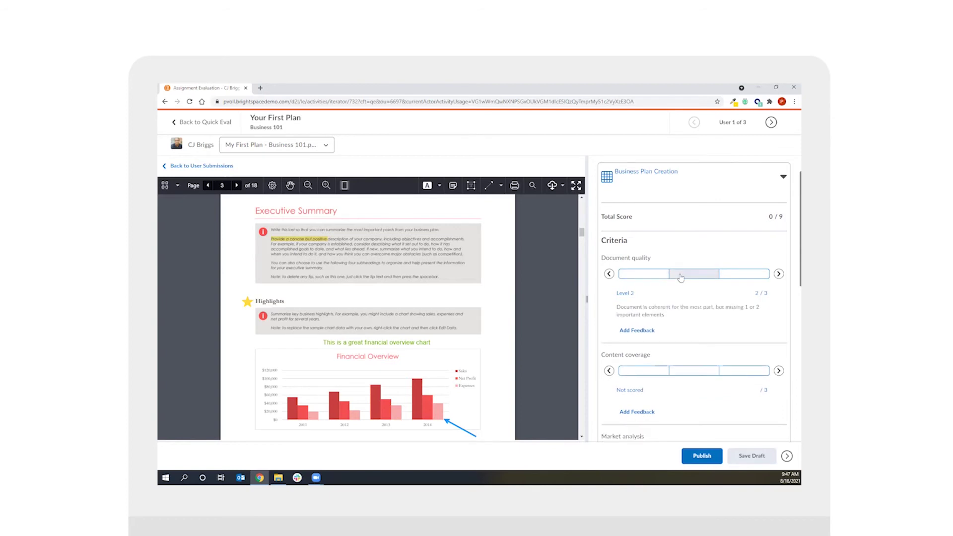
left_click(730, 277)
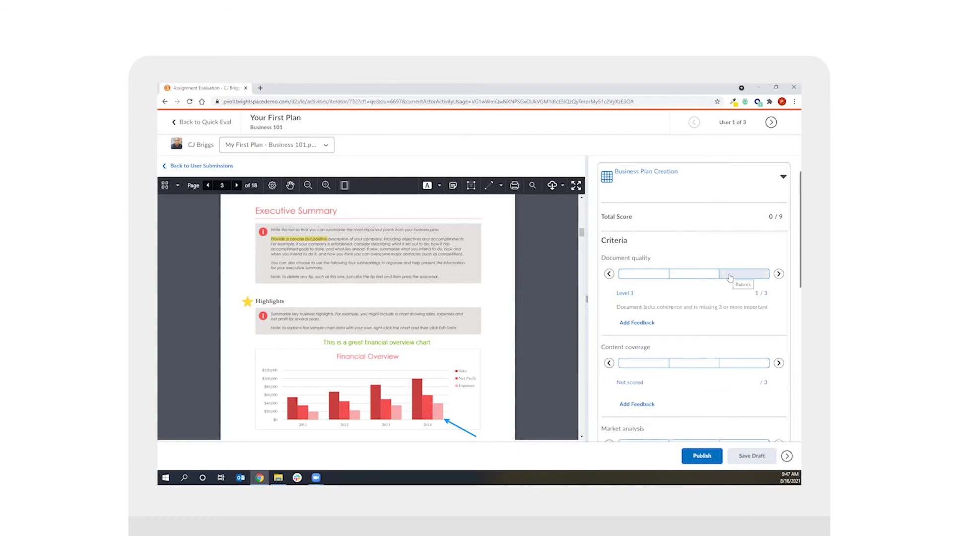
left_click(643, 278)
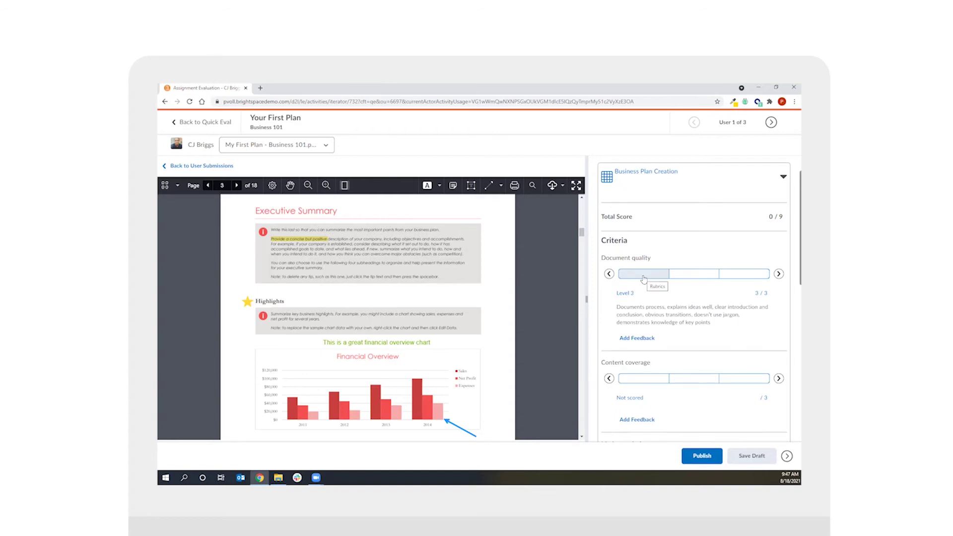
left_click(643, 278)
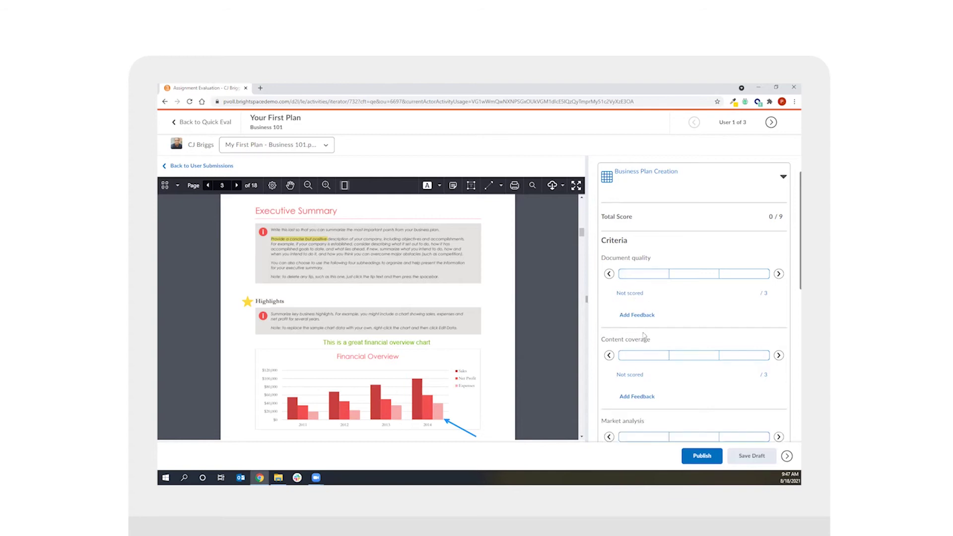
left_click(648, 274)
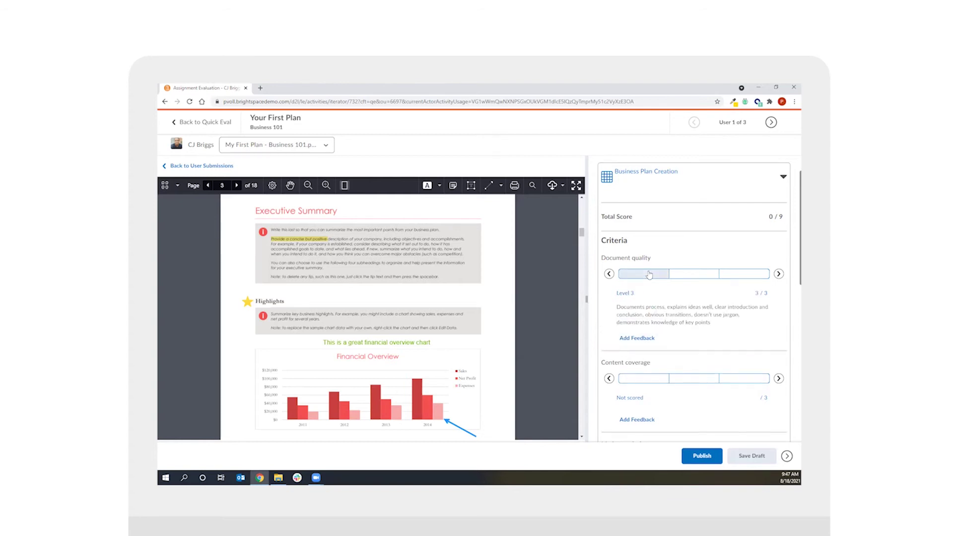
left_click(648, 274)
Step: Score Content coverage Level 2 and Market analysis Level 3, collapsing the rubric at 8/9
scroll(665, 288, "down", 2)
left_click(686, 302)
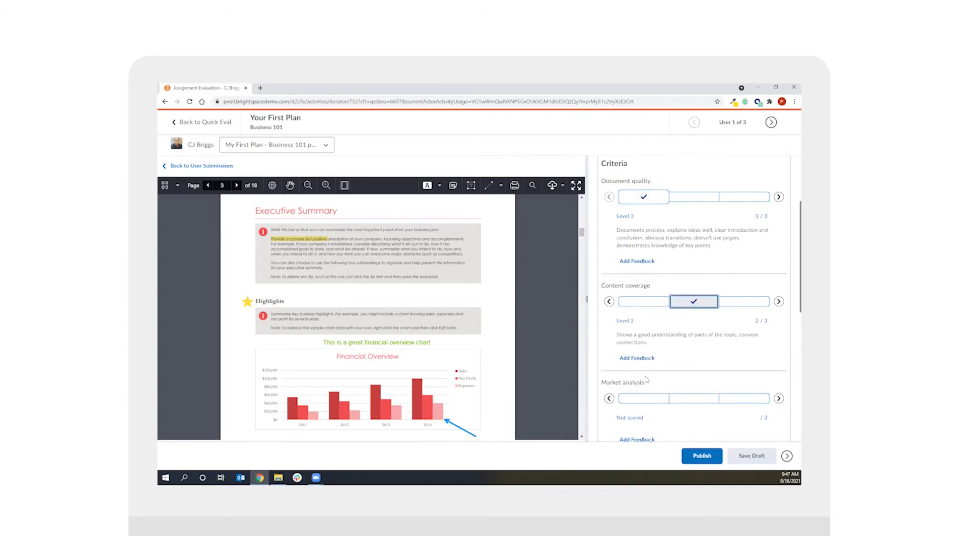
left_click(632, 402)
left_click(633, 403)
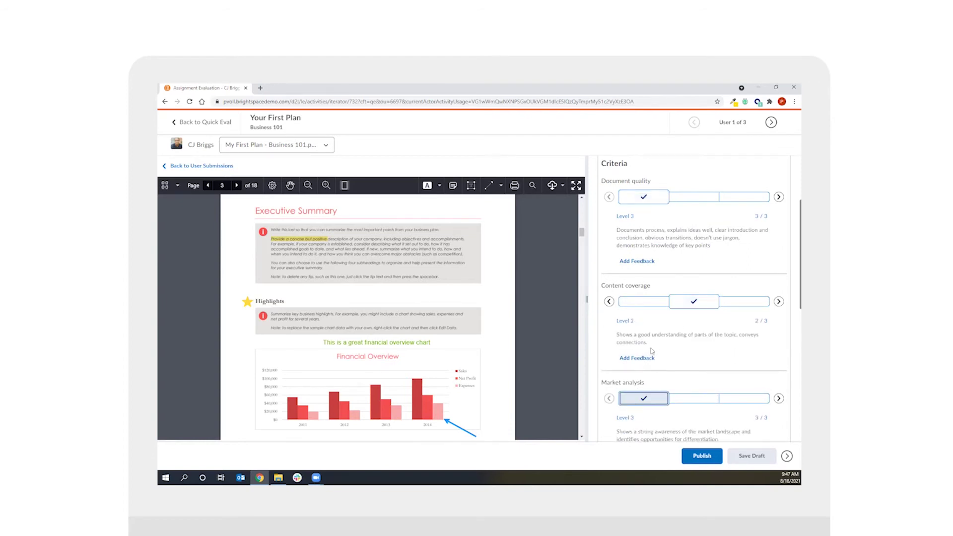
scroll(677, 298, "up", 2)
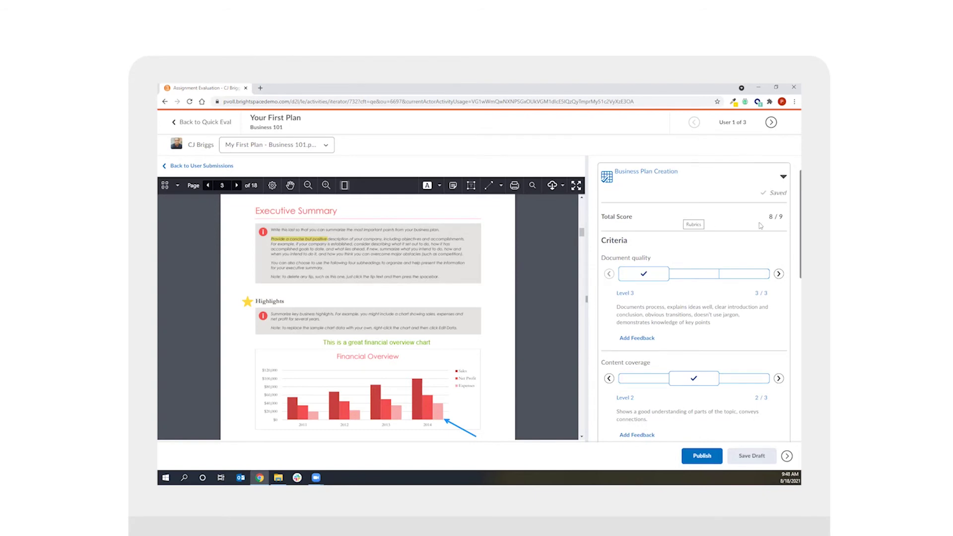
left_click(748, 183)
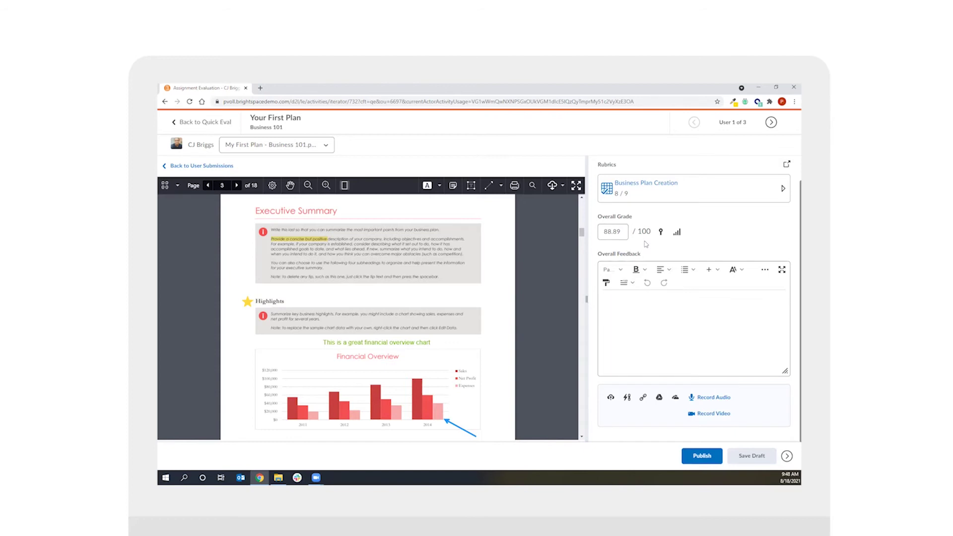
Step: Write a short congratulatory overall feedback to the student and publish the 88.89 / 100 evaluation
left_click(644, 326)
type("Great job, CJ!")
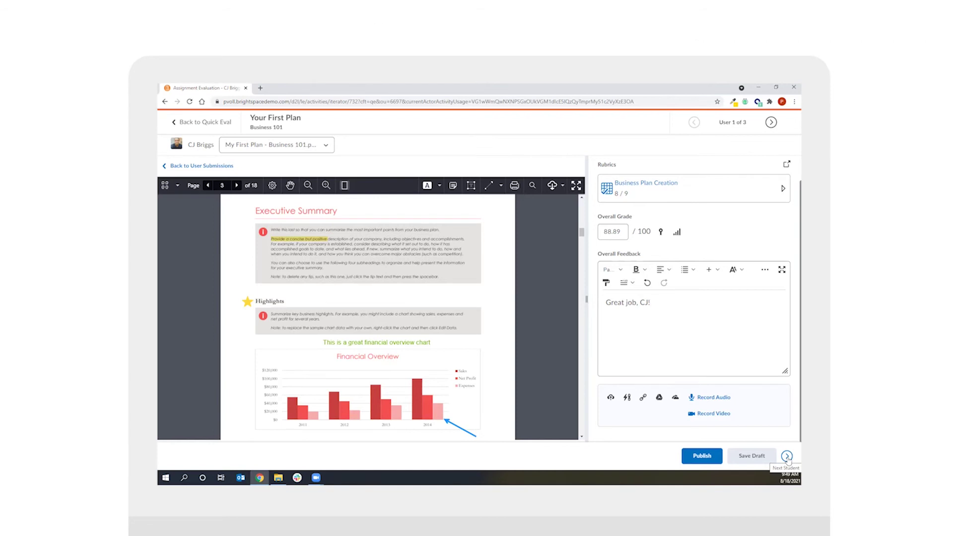
left_click(693, 456)
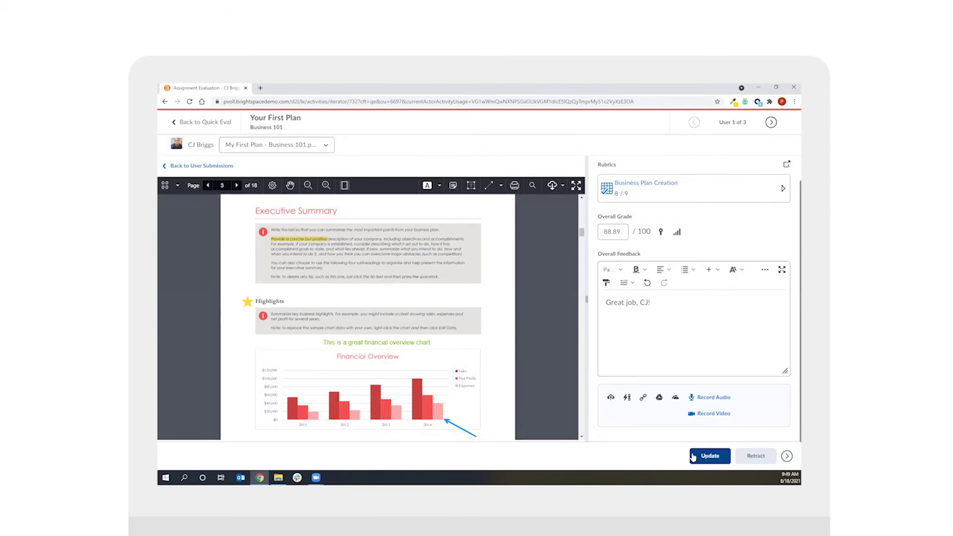
Step: Return to Quick Eval's Submissions list of pending work from all courses
left_click(227, 131)
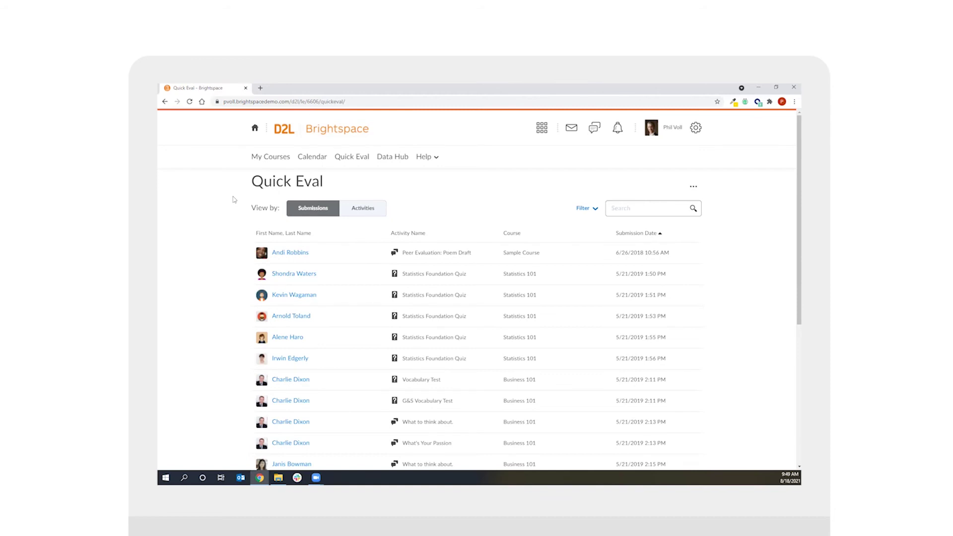
left_click(307, 216)
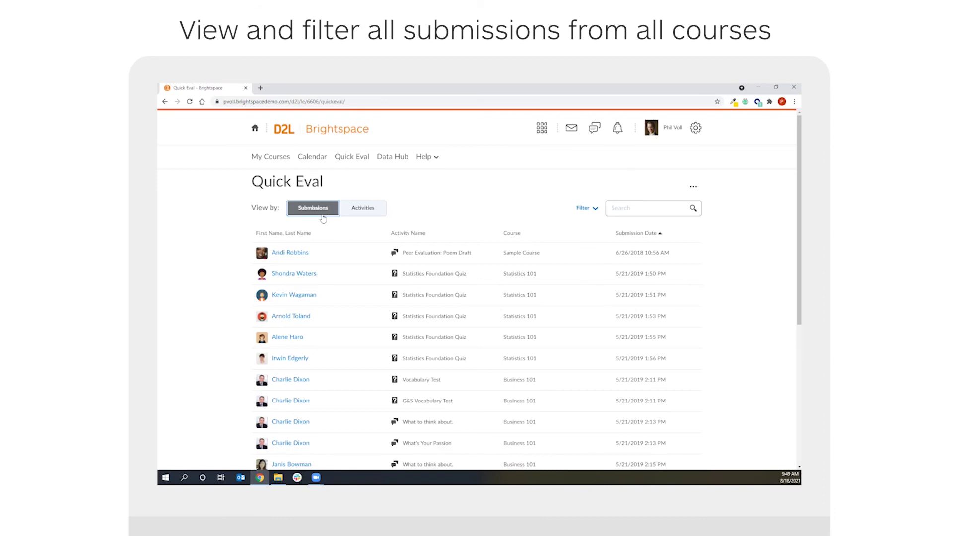
left_click(595, 214)
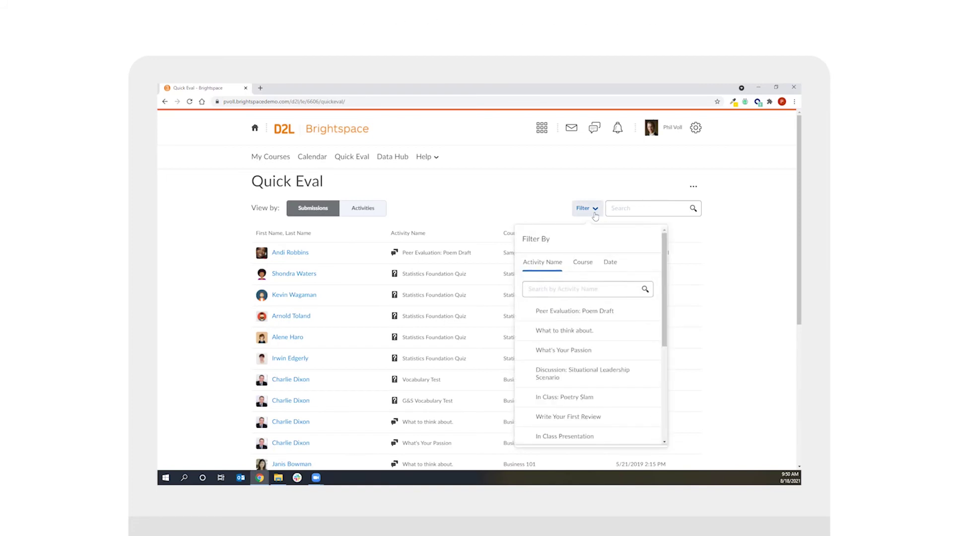
left_click(576, 266)
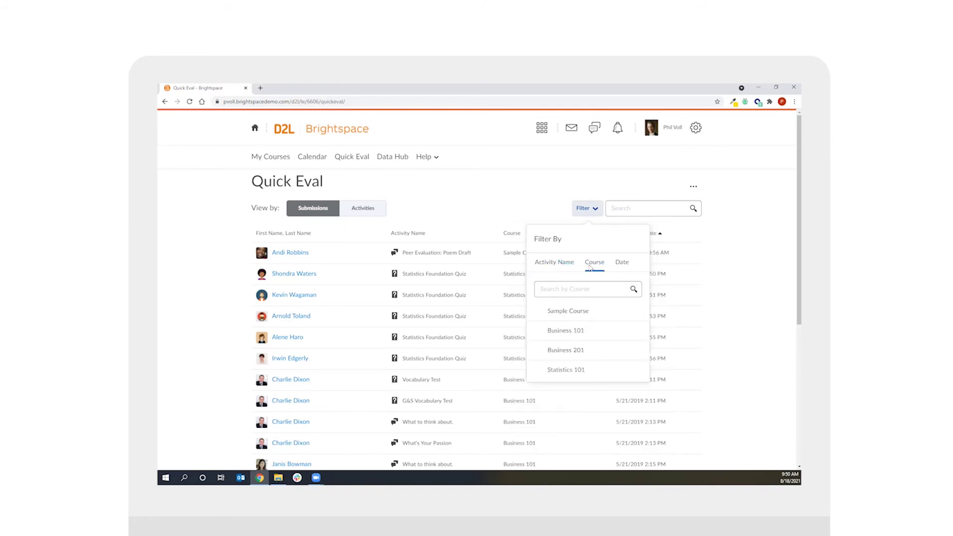
left_click(622, 263)
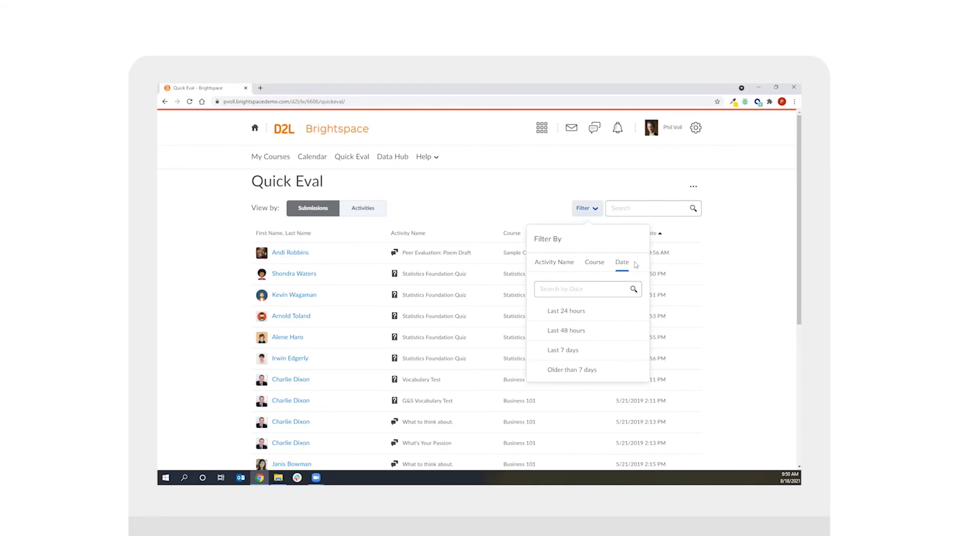
left_click(481, 213)
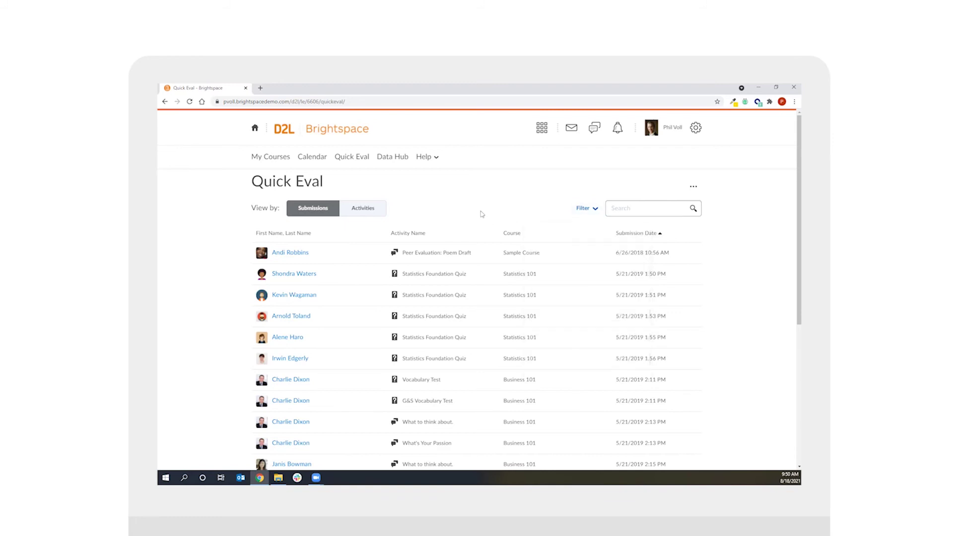
Step: Review the top Poem Draft peer evaluation, then switch Quick Eval to the Activities listing
left_click(293, 253)
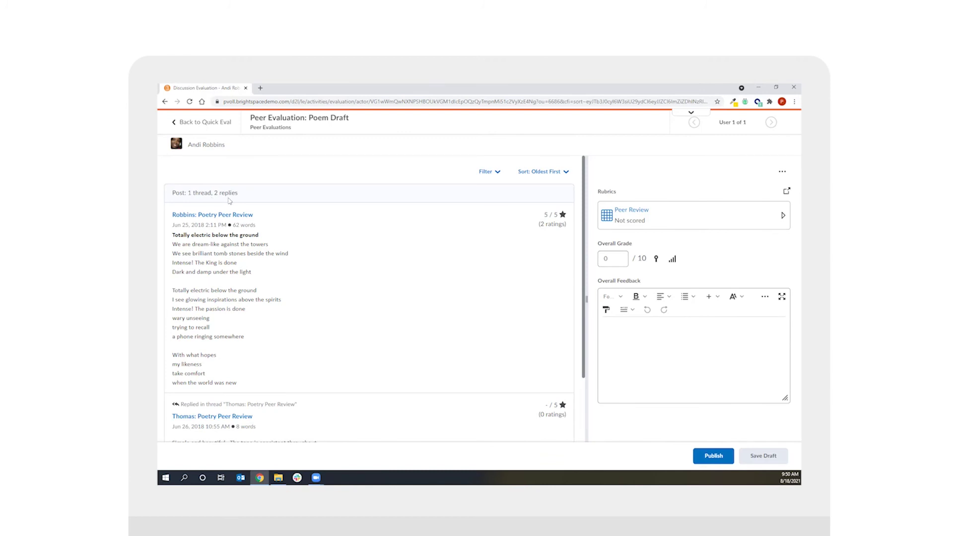
scroll(309, 322, "down", 3)
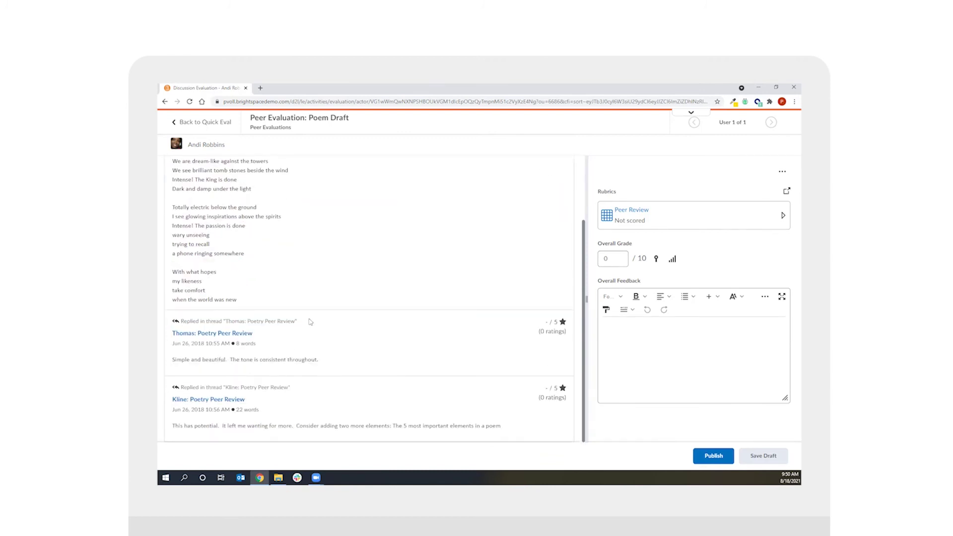
scroll(309, 322, "up", 3)
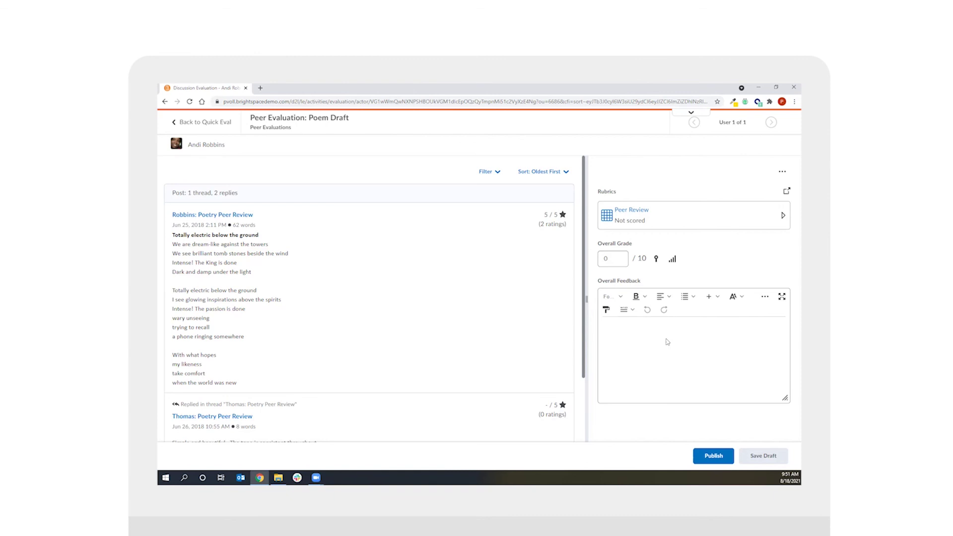
left_click(214, 125)
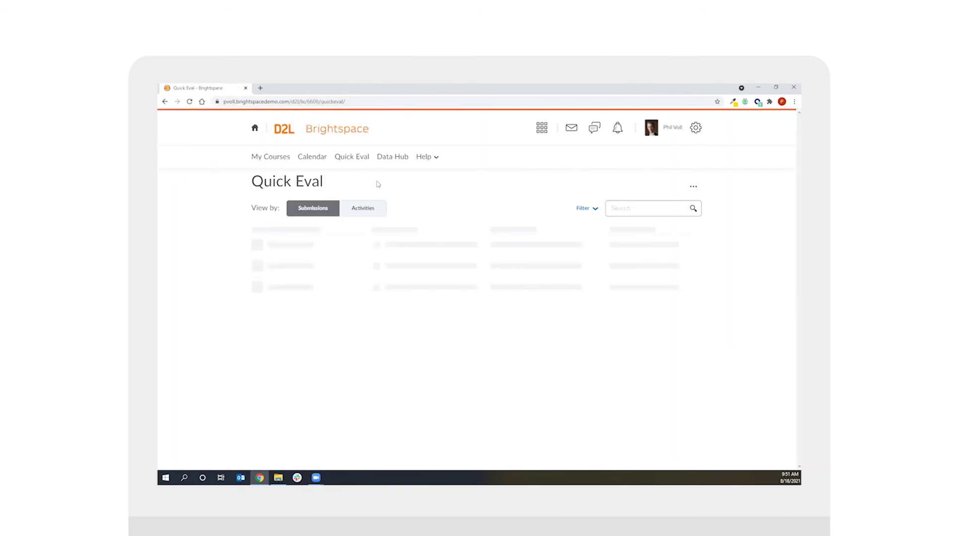
left_click(368, 214)
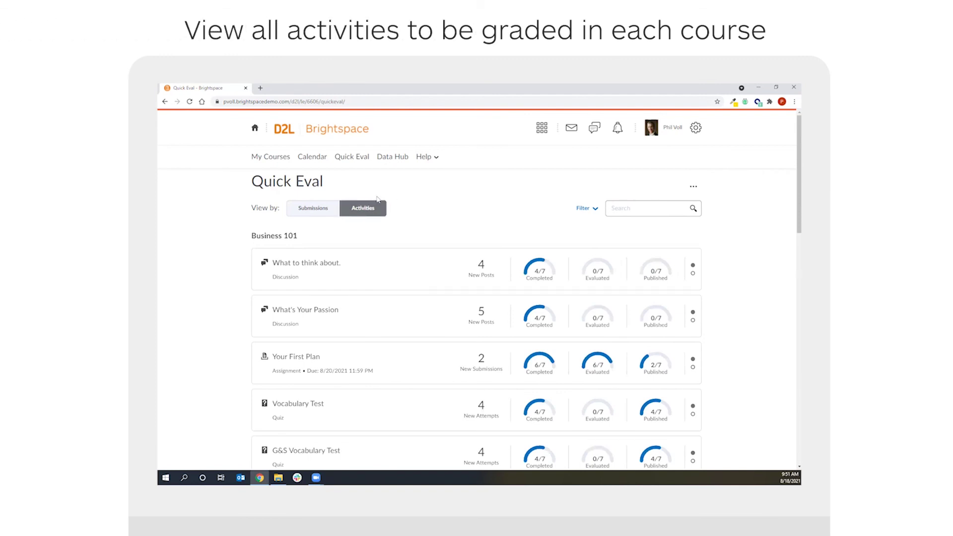
Step: Scroll the Quick Eval Activities list to the Intro to Leadership Quiz row and reveal Evaluate All
scroll(234, 268, "down", 2)
scroll(231, 243, "down", 1)
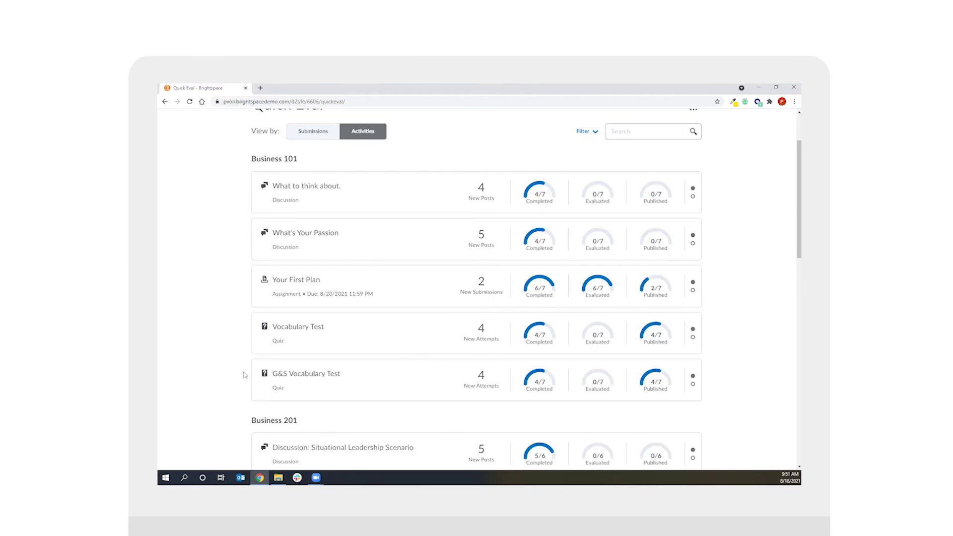
scroll(241, 370, "down", 4)
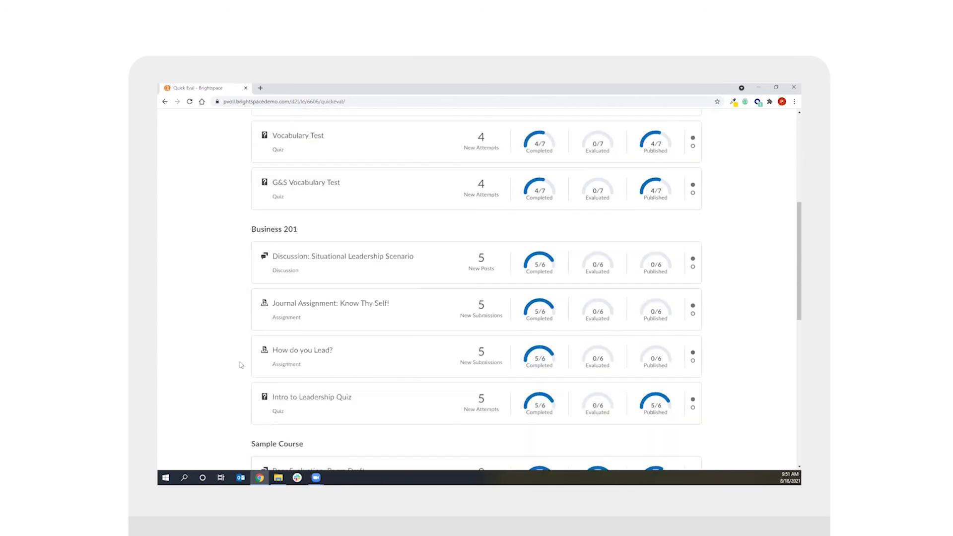
scroll(241, 365, "down", 2)
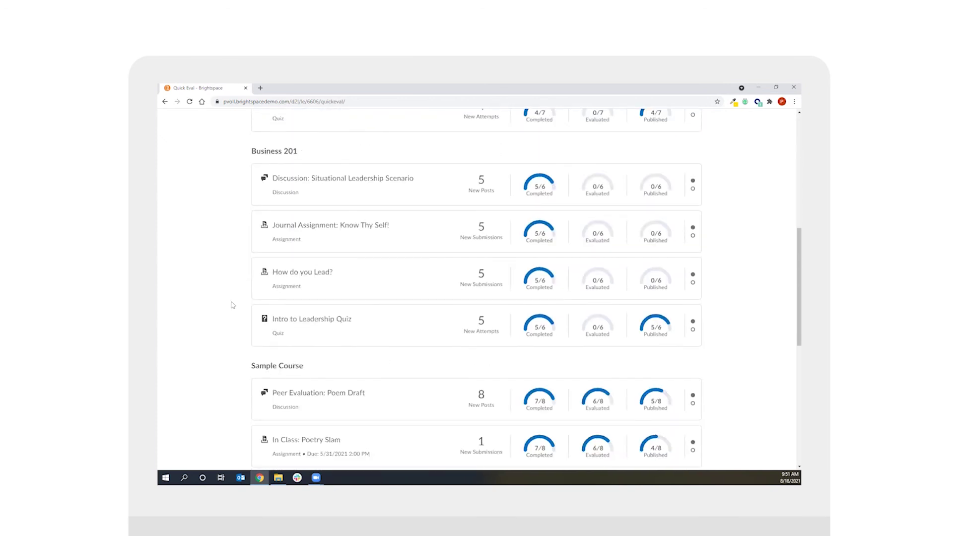
scroll(232, 305, "down", 4)
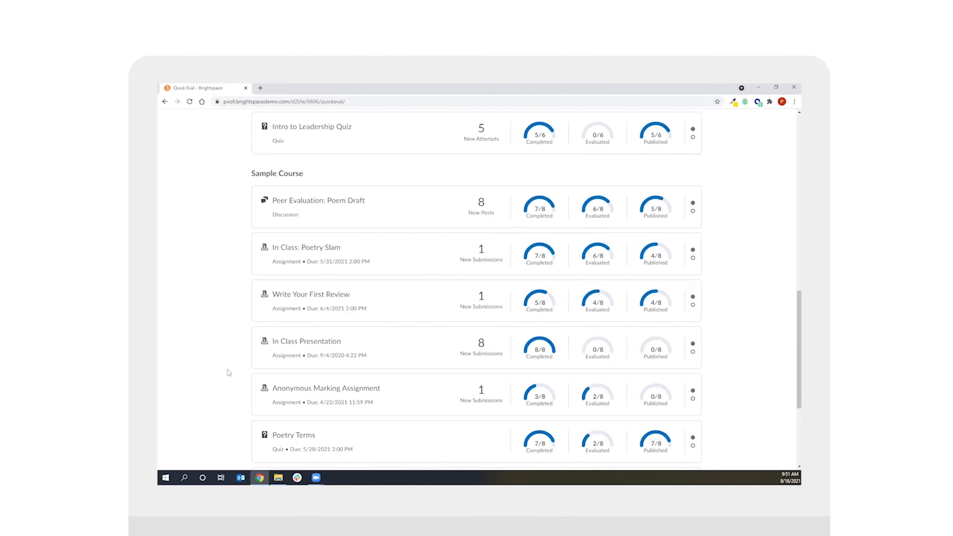
scroll(236, 365, "up", 5)
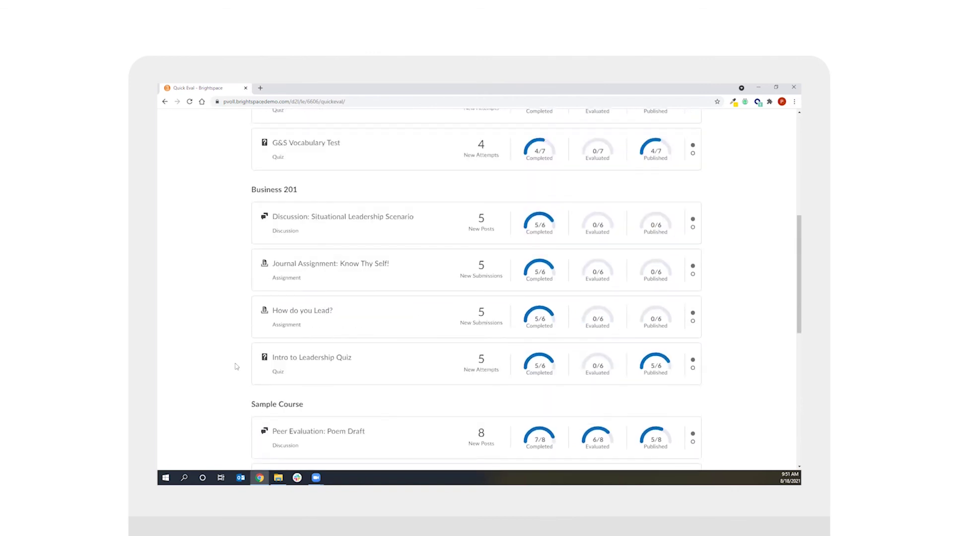
mouse_move(464, 373)
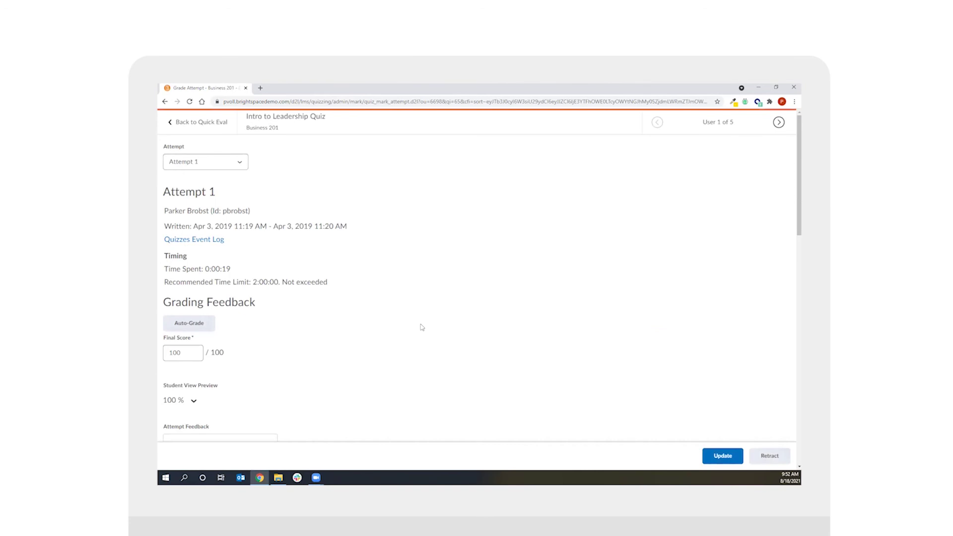
scroll(277, 284, "down", 3)
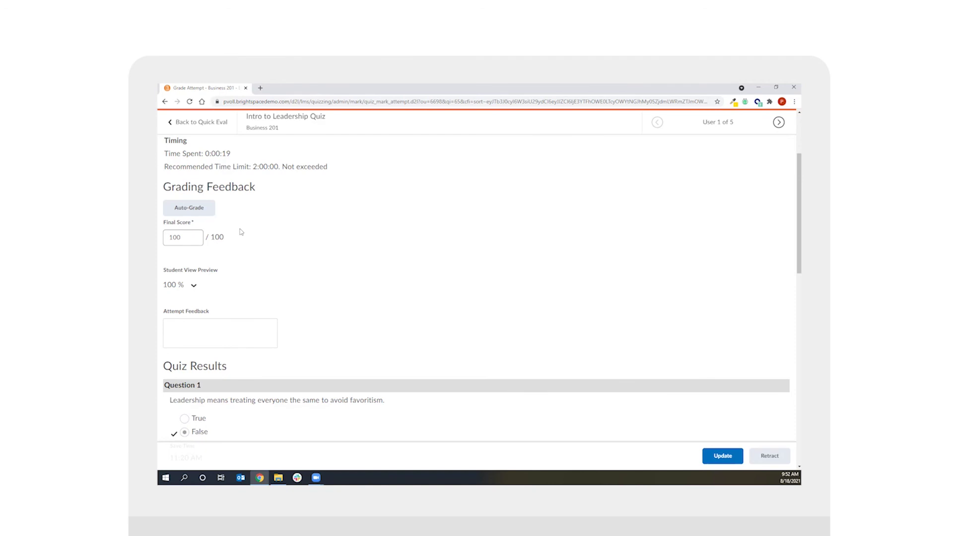
scroll(305, 291, "down", 3)
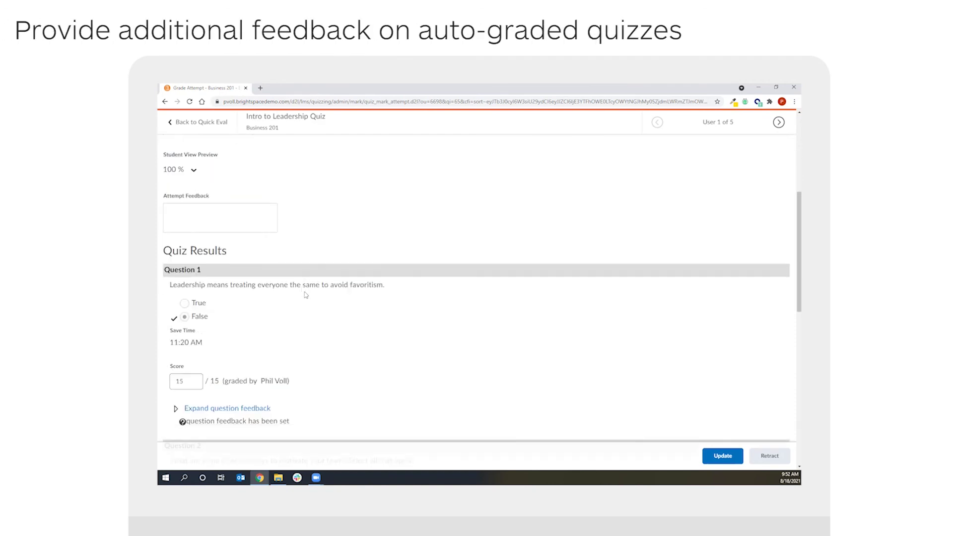
scroll(307, 323, "down", 2)
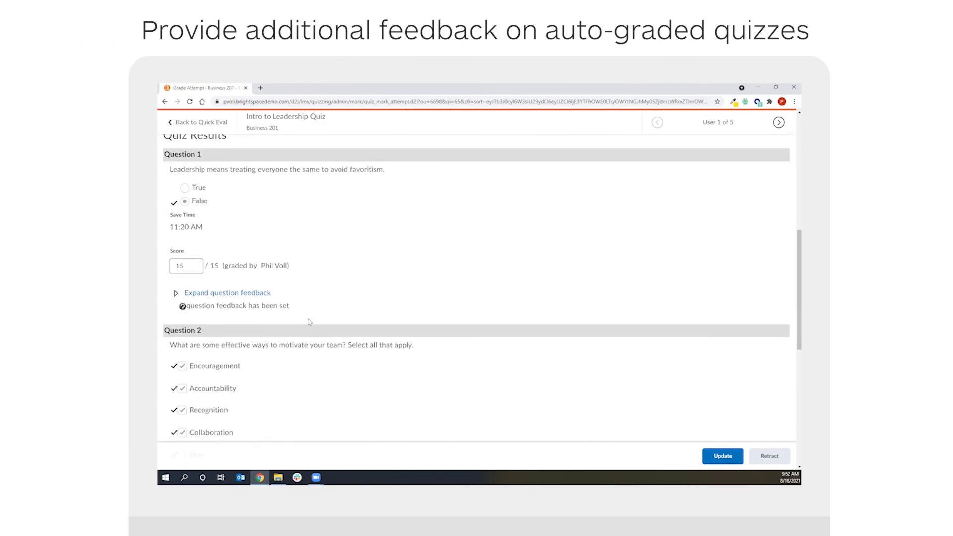
left_click(262, 294)
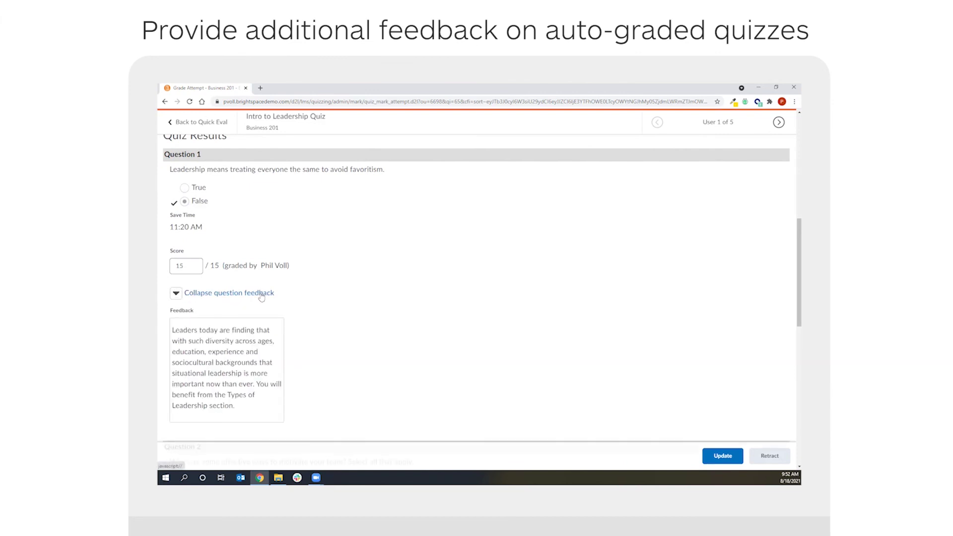
left_click(262, 295)
scroll(348, 283, "up", 3)
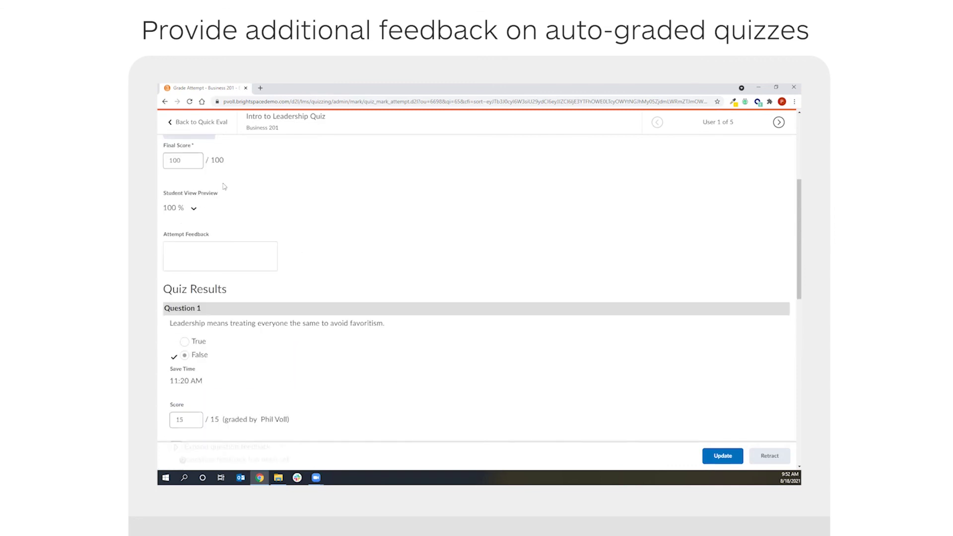
left_click(209, 124)
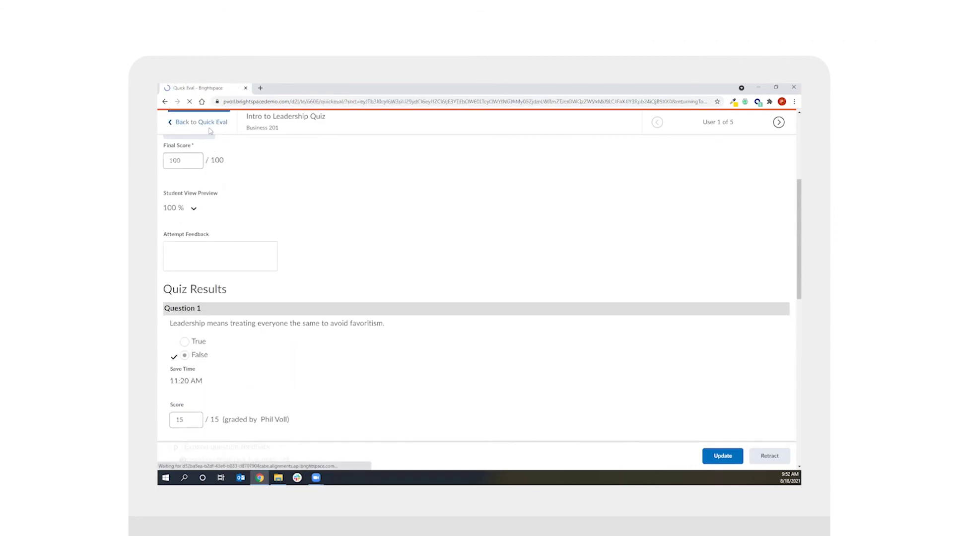